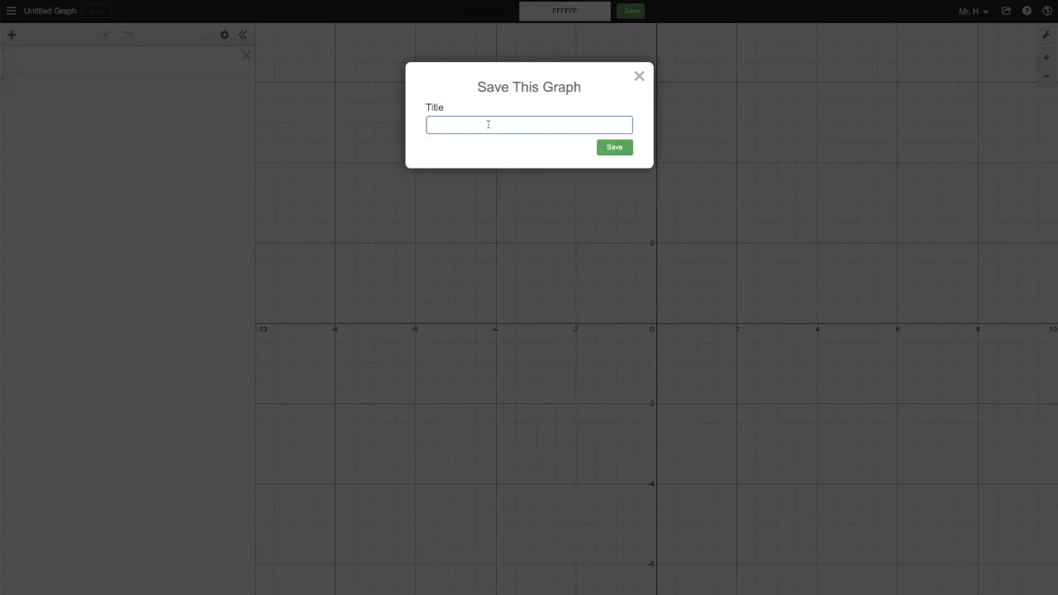
# Step: Save the new graph under a title beginning with "Half-Circle #2"
pyautogui.write('Half-Circle #2 Mr. H here to')
pyautogui.press('Return')
pyautogui.click(113, 61)
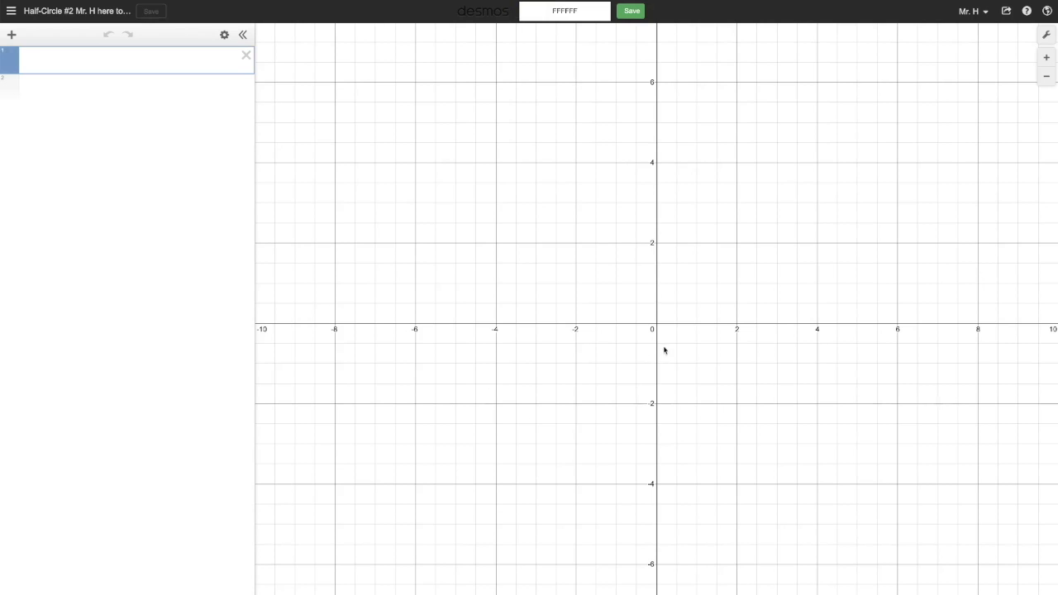
# Step: Graph the circle x^2 + y^2 = 100 in the first expression line and fit it in the view
pyautogui.moveTo(664, 350); pyautogui.dragTo(505, 305)
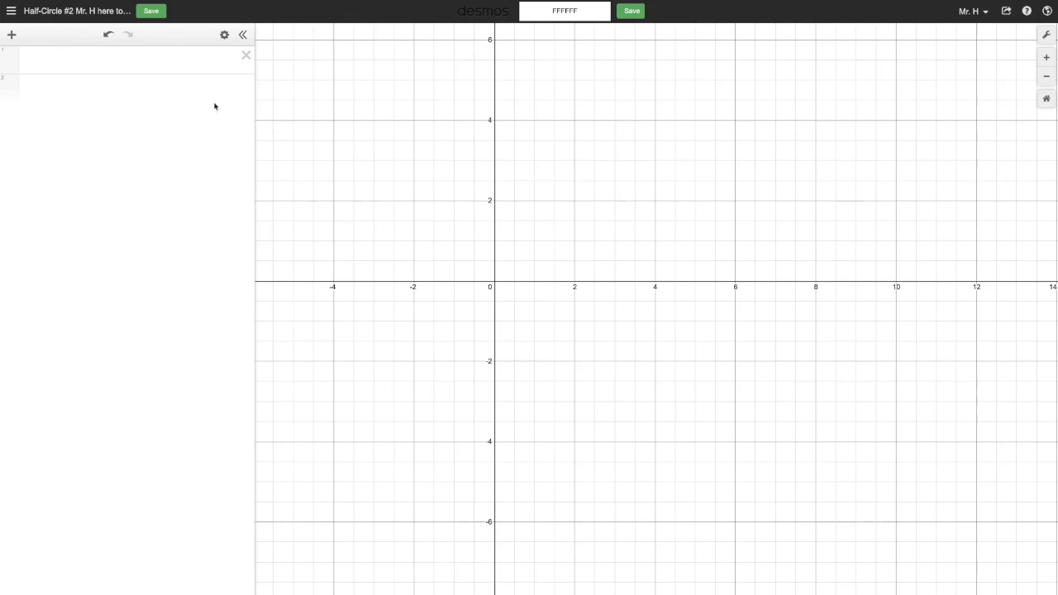
pyautogui.click(123, 59)
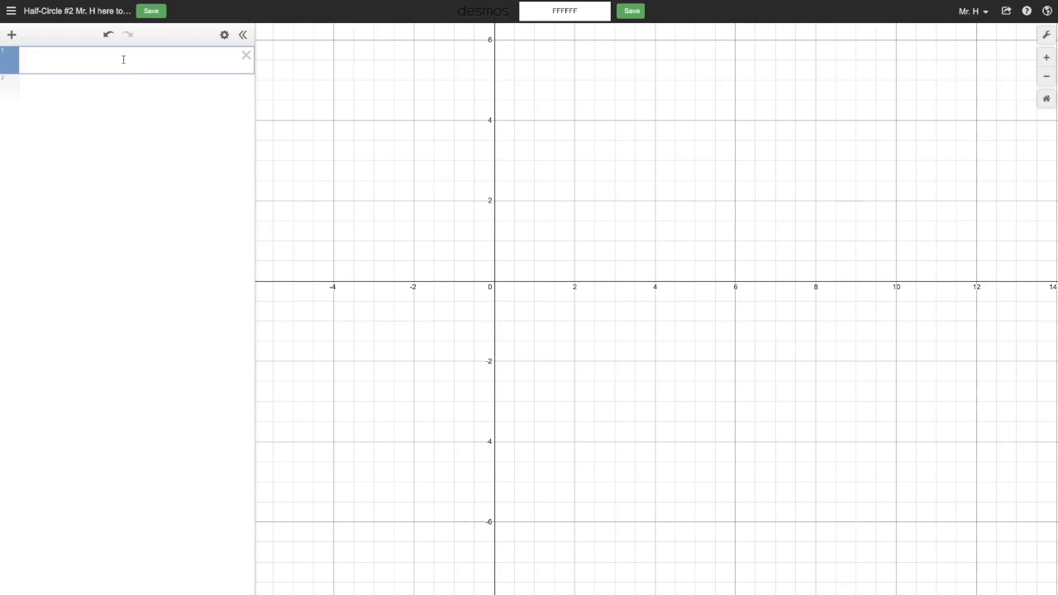
pyautogui.write('x^2')
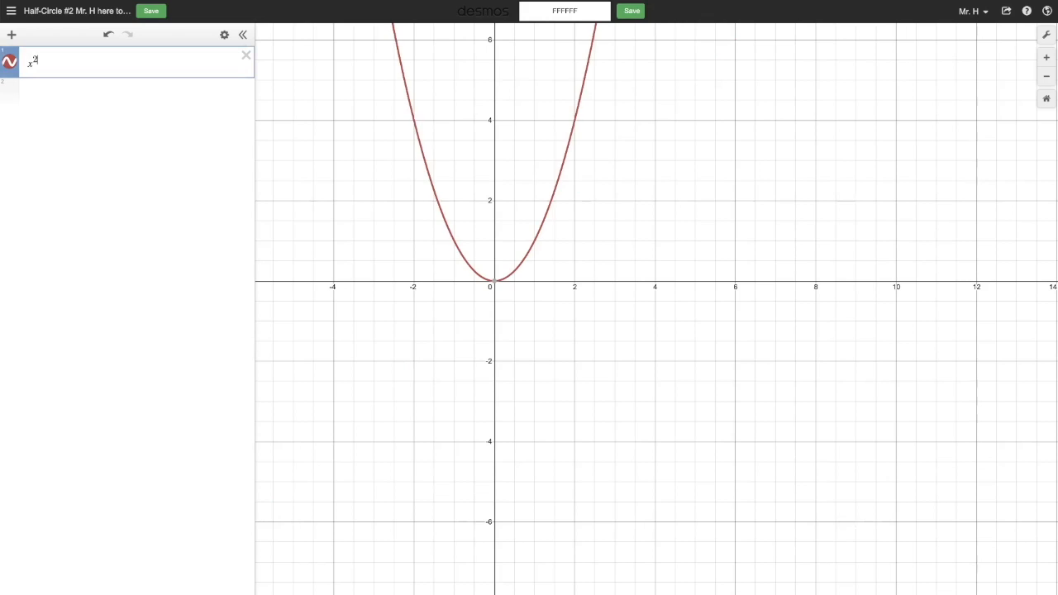
pyautogui.write('+y')
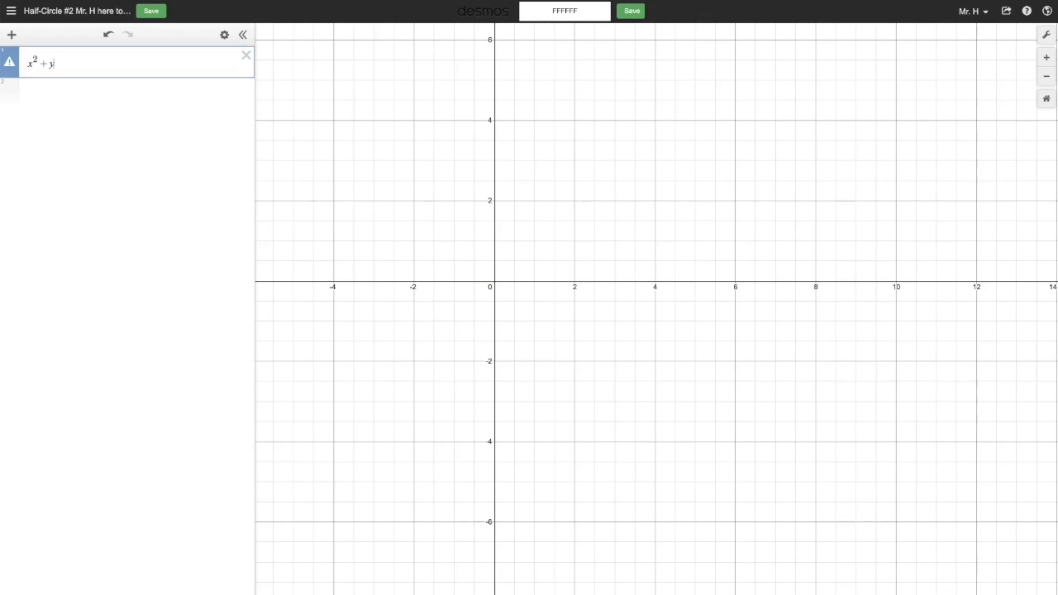
pyautogui.write('^2=100')
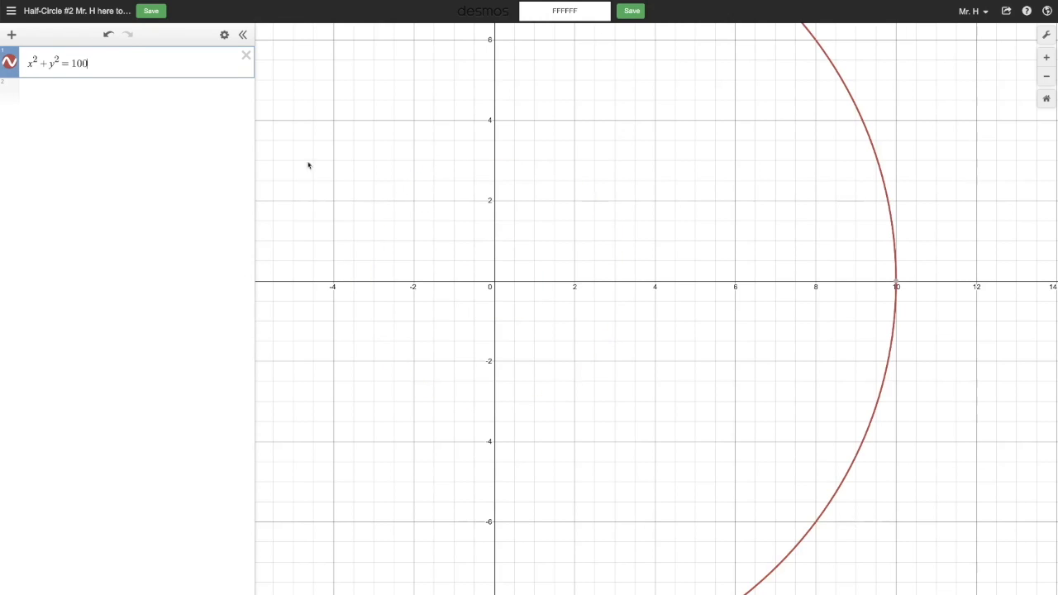
pyautogui.scroll(-5, 544, 276)
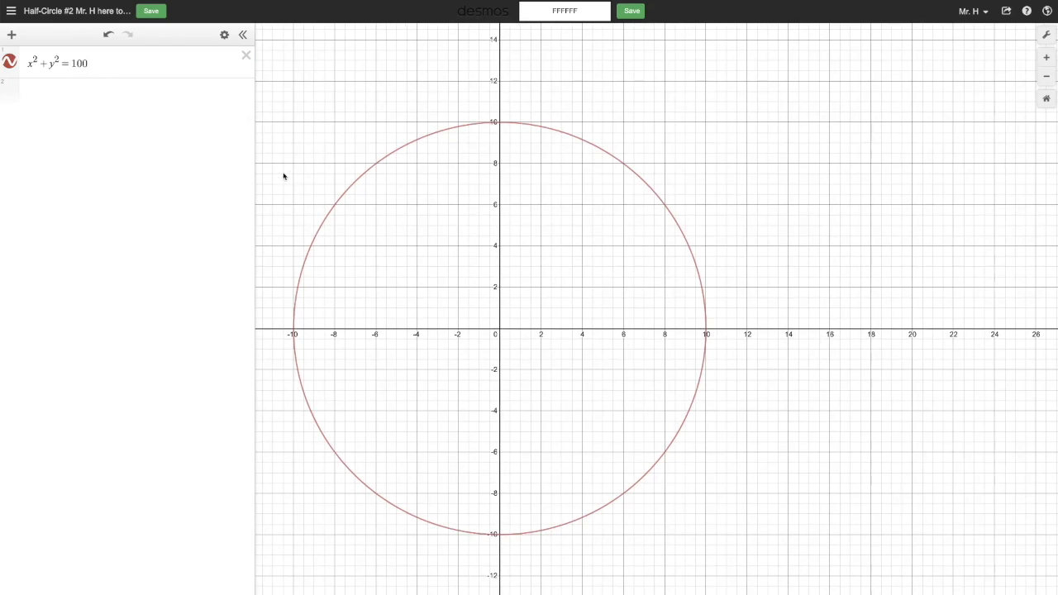
# Step: Rewrite the circle equation as x^2 + y^2 - 100 = 0
pyautogui.click(72, 63)
pyautogui.press('BackSpace')
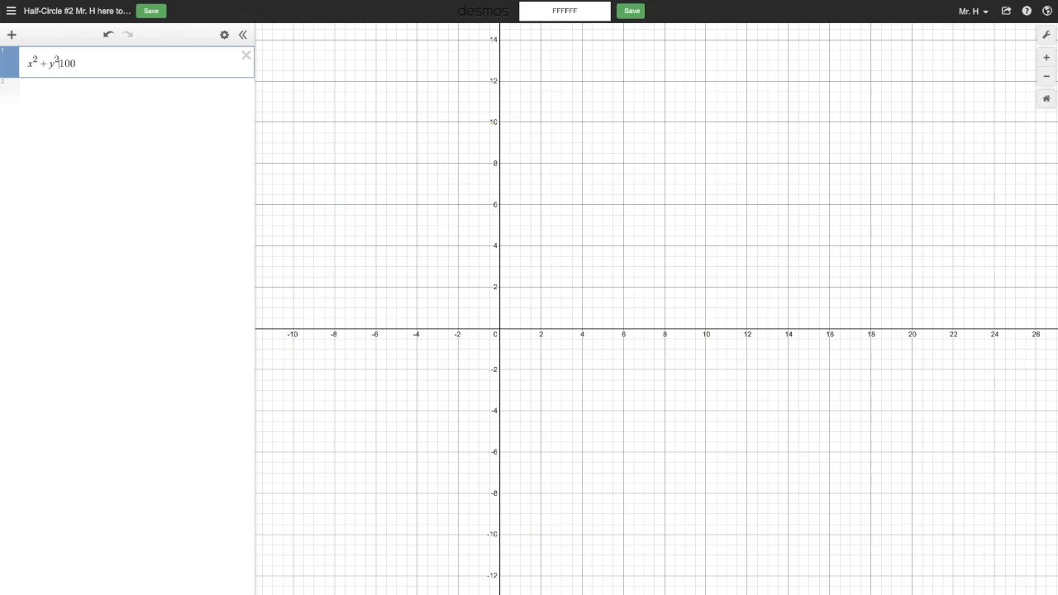
pyautogui.write('-100=0')
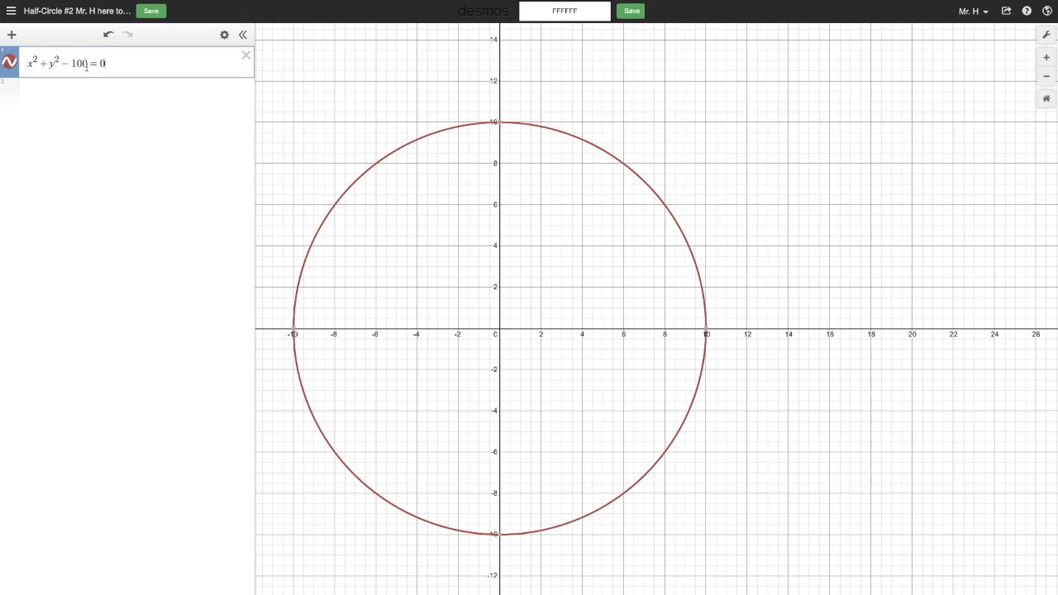
# Step: Change the circle's graph color to green
pyautogui.click(10, 66)
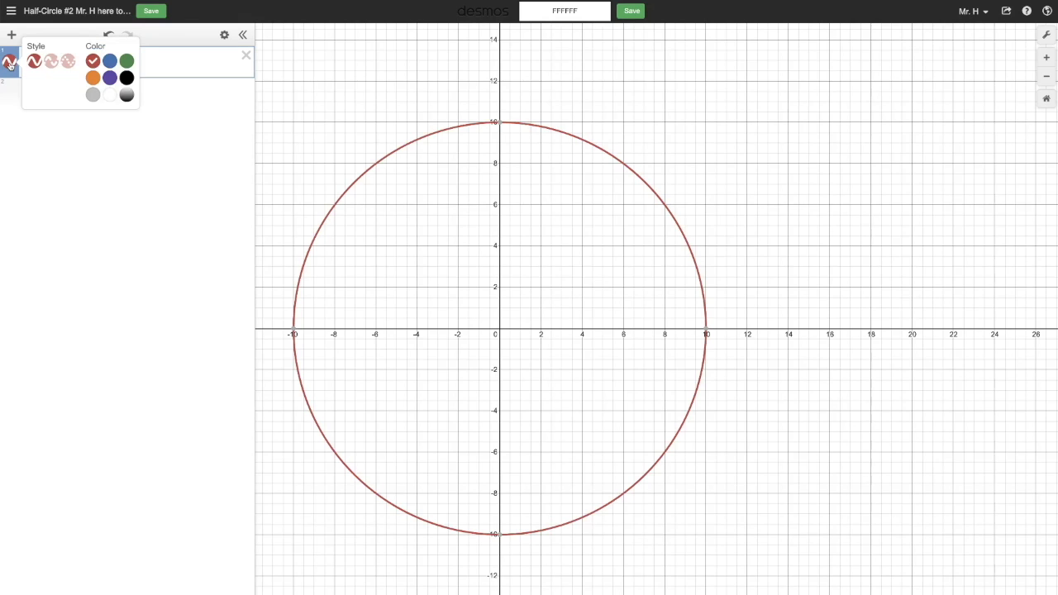
pyautogui.click(134, 65)
pyautogui.click(158, 64)
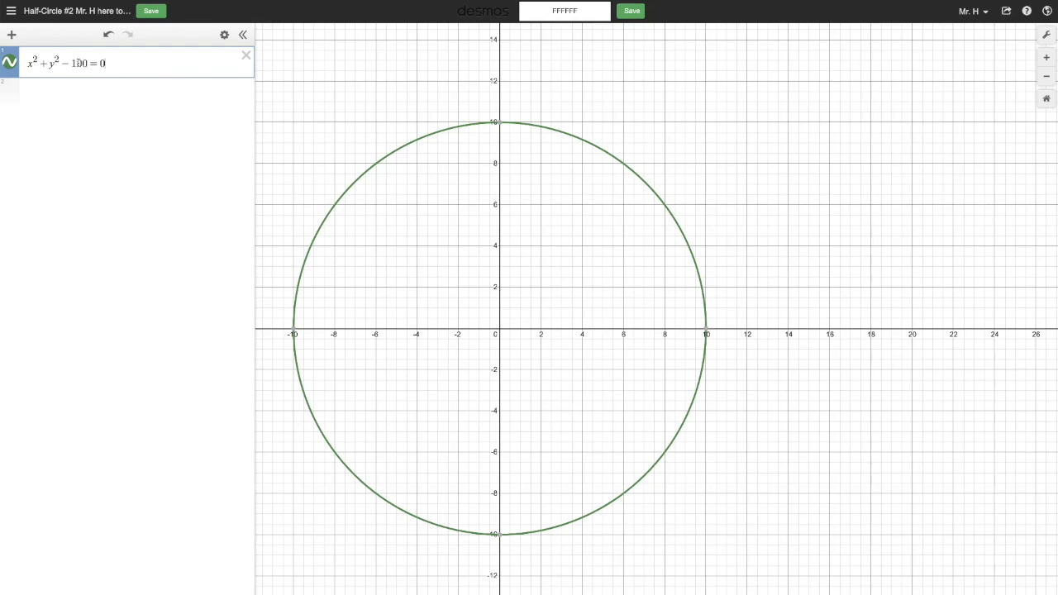
# Step: Enclose x^2 + y^2 - 100 in parentheses, keeping = 0 outside them
pyautogui.click(30, 62)
pyautogui.write('(')
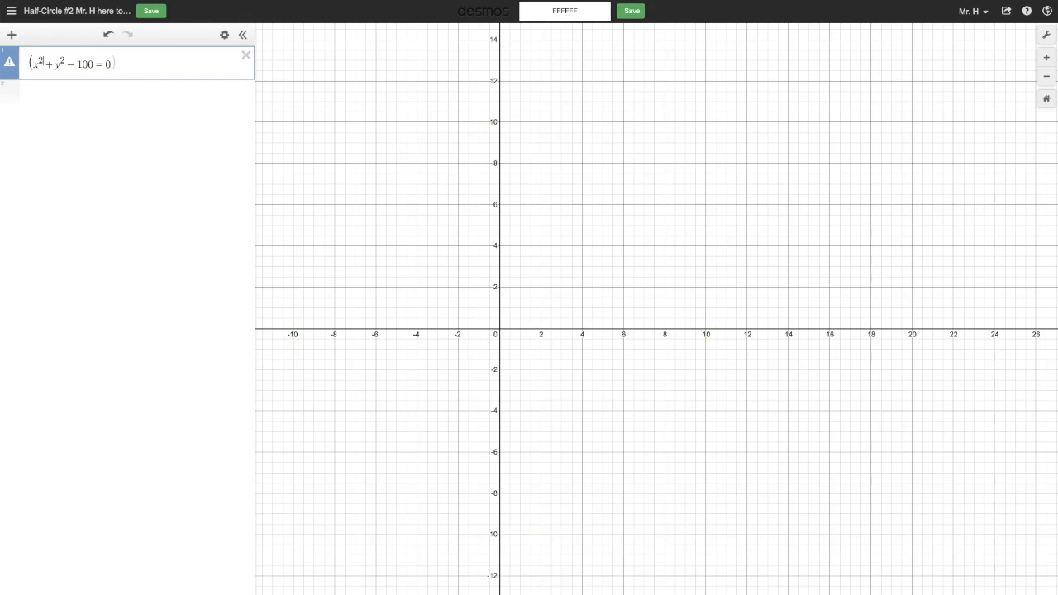
pyautogui.click(105, 61)
pyautogui.write(')')
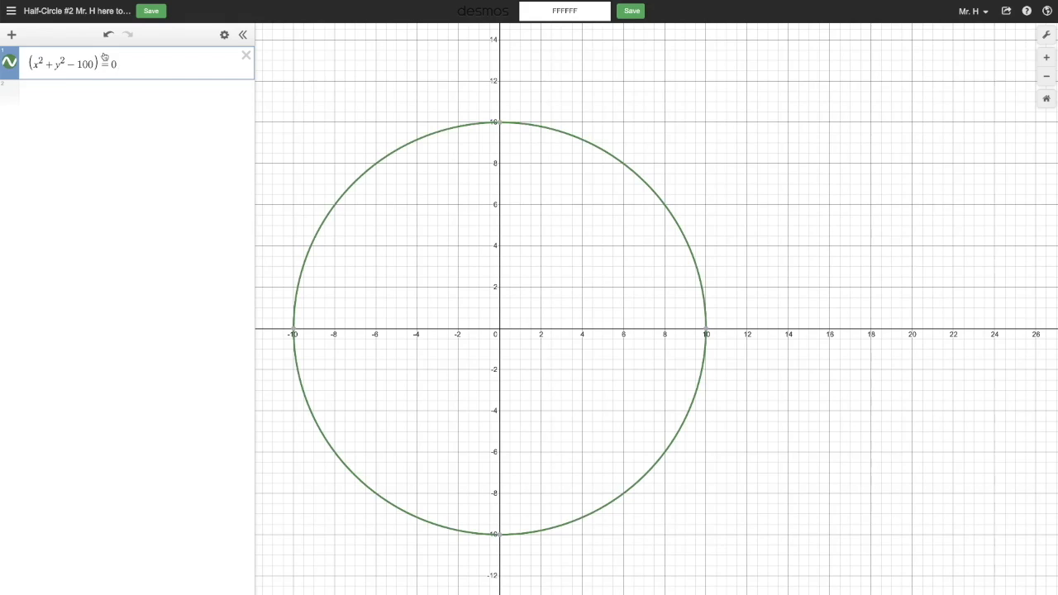
# Step: Multiply the parenthesised circle expression by -x and turn the equation into an inequality with ≤ 0
pyautogui.click(30, 66)
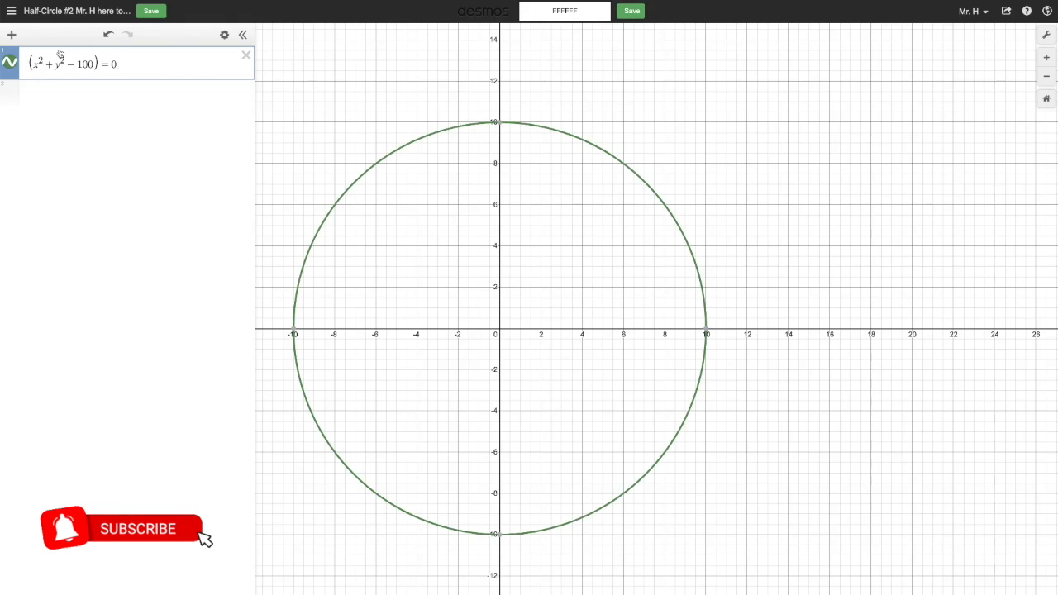
pyautogui.write('-x')
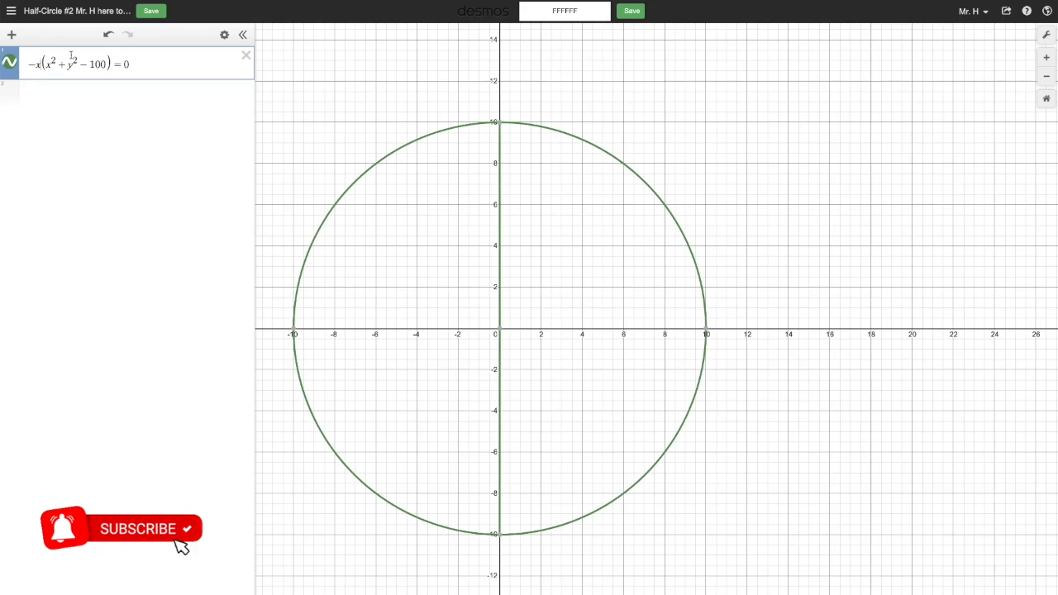
pyautogui.click(124, 64)
pyautogui.press('BackSpace')
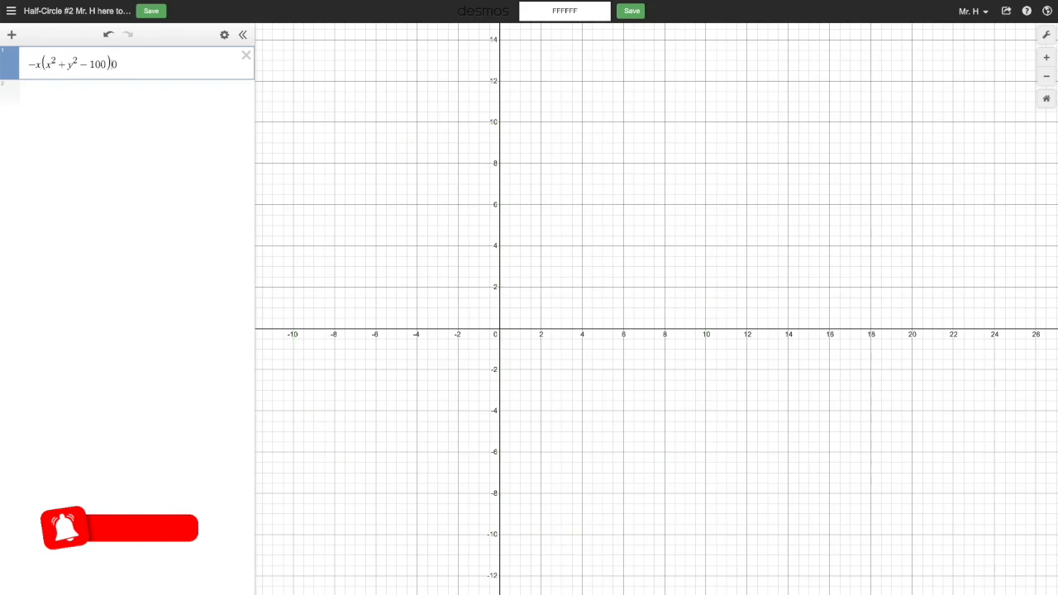
pyautogui.write('<=')
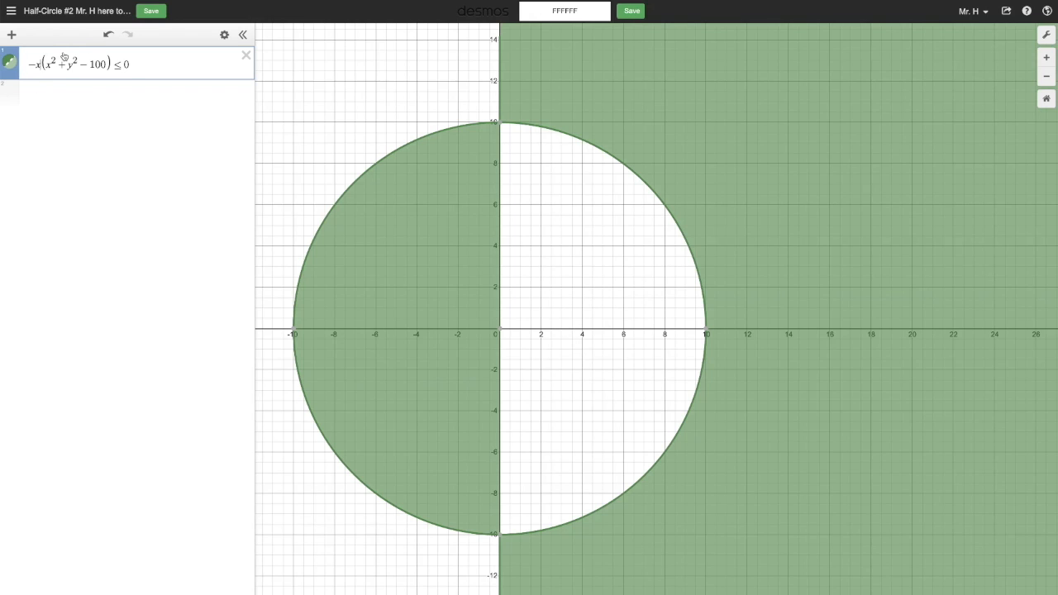
# Step: Replace the -x factor in front of the parentheses with the fraction |x|/x
pyautogui.press('BackSpace')
pyautogui.press('BackSpace')
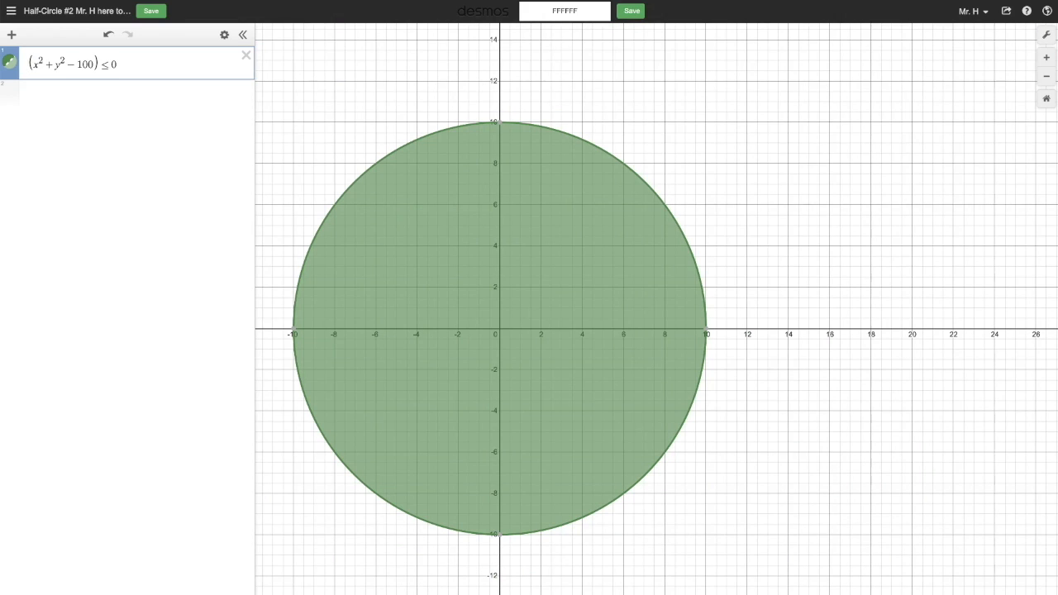
pyautogui.write('x')
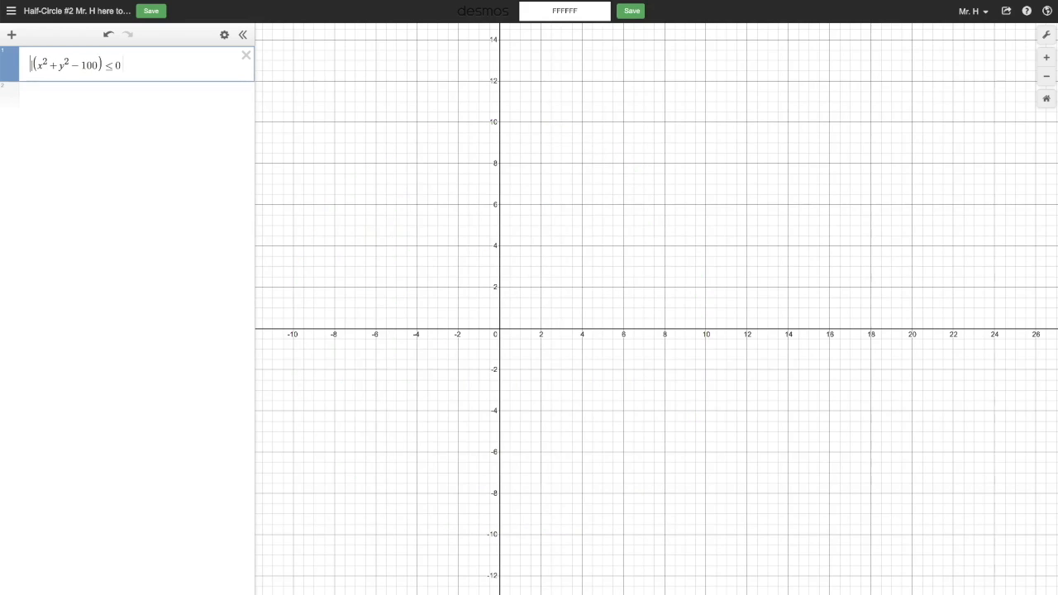
pyautogui.write('|')
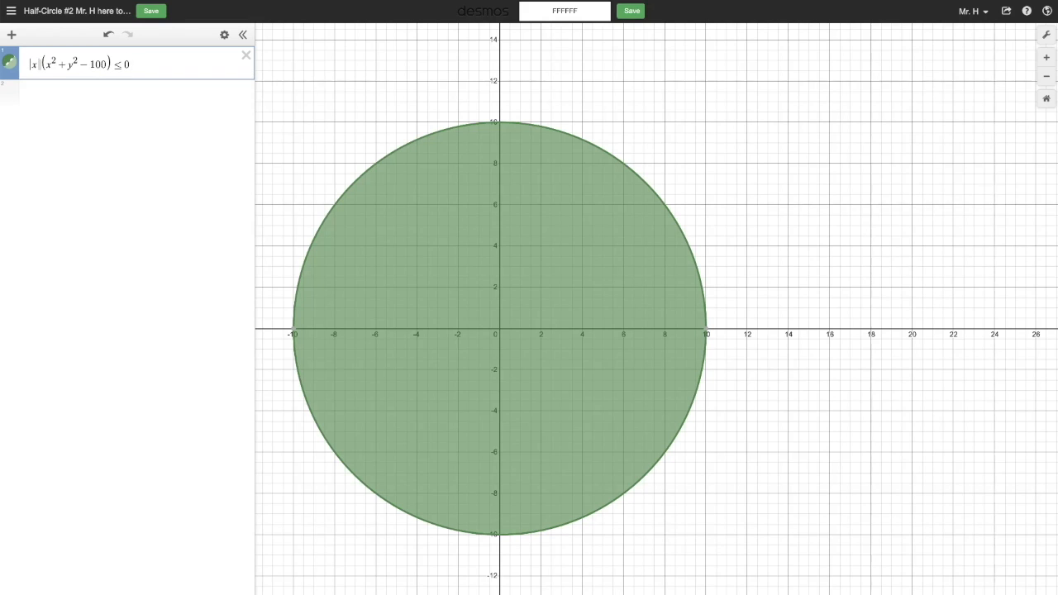
pyautogui.write('/x')
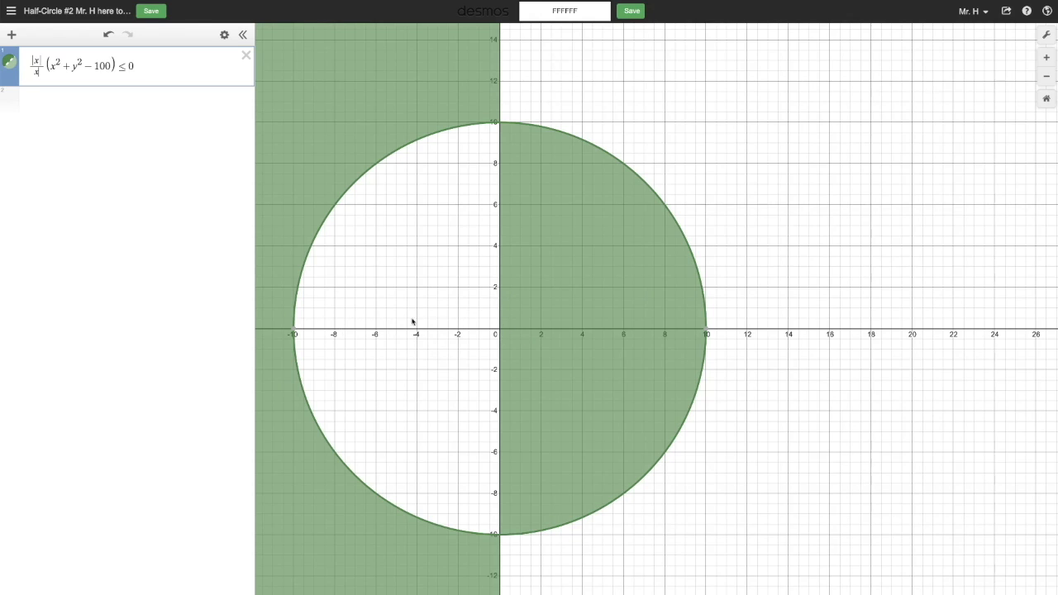
# Step: Shift the dividing line by changing the fraction to |x - 1|/(x - 1)
pyautogui.press('Right')
pyautogui.hotkey('shift', 'Left')
pyautogui.click(46, 60)
pyautogui.write('-1')
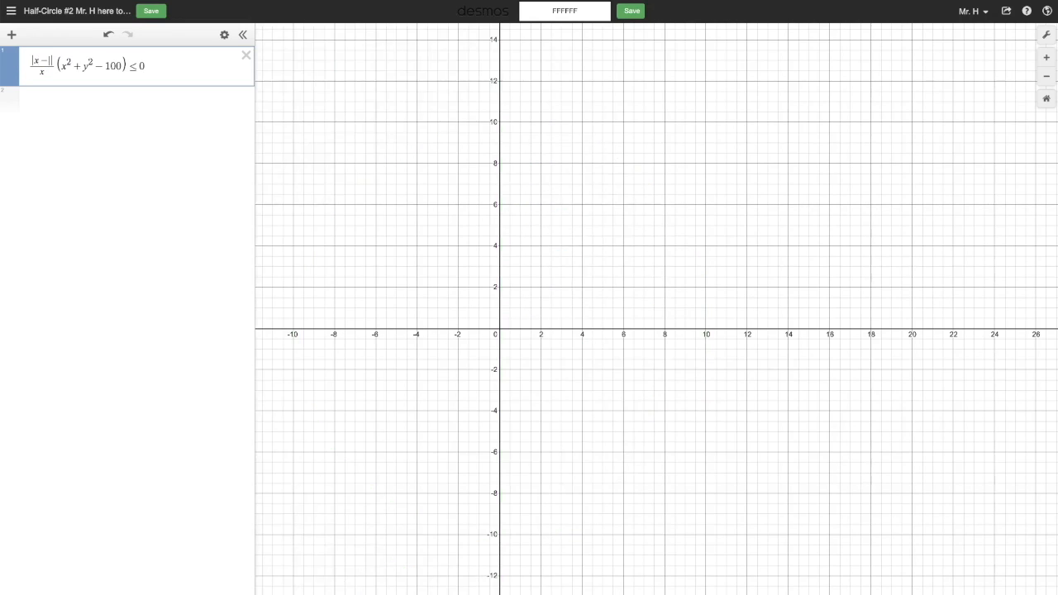
pyautogui.click(47, 72)
pyautogui.write('-1')
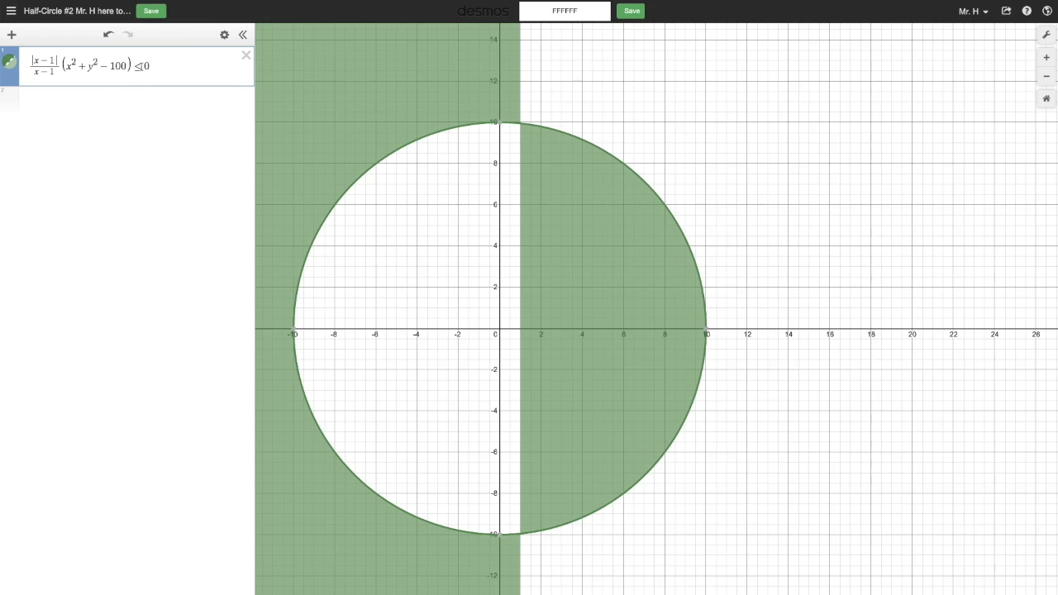
# Step: Reverse the shading by changing the inequality sign to ≥
pyautogui.click(145, 65)
pyautogui.press('BackSpace')
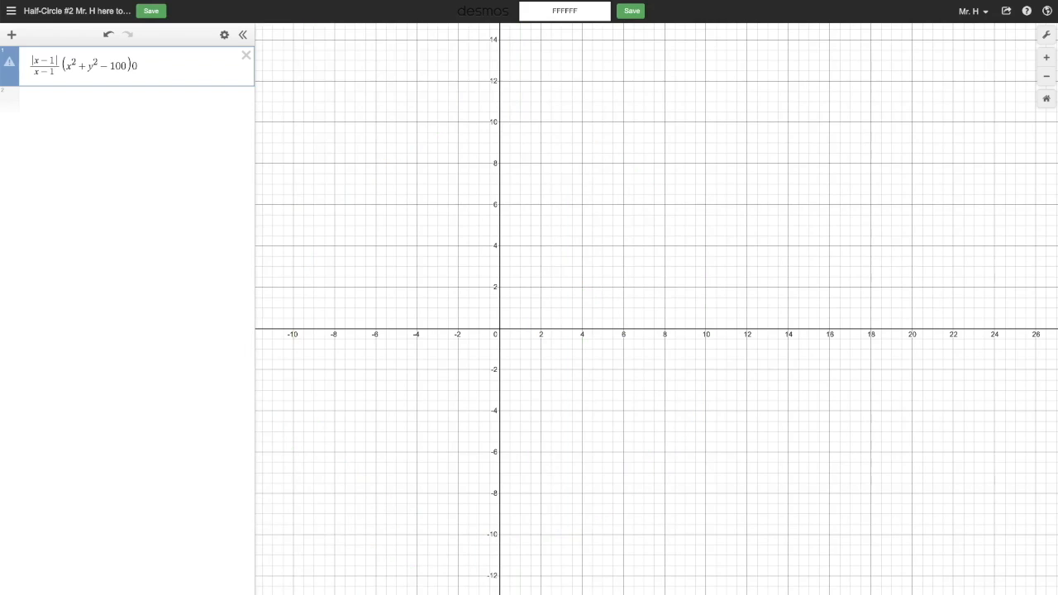
pyautogui.write('>')
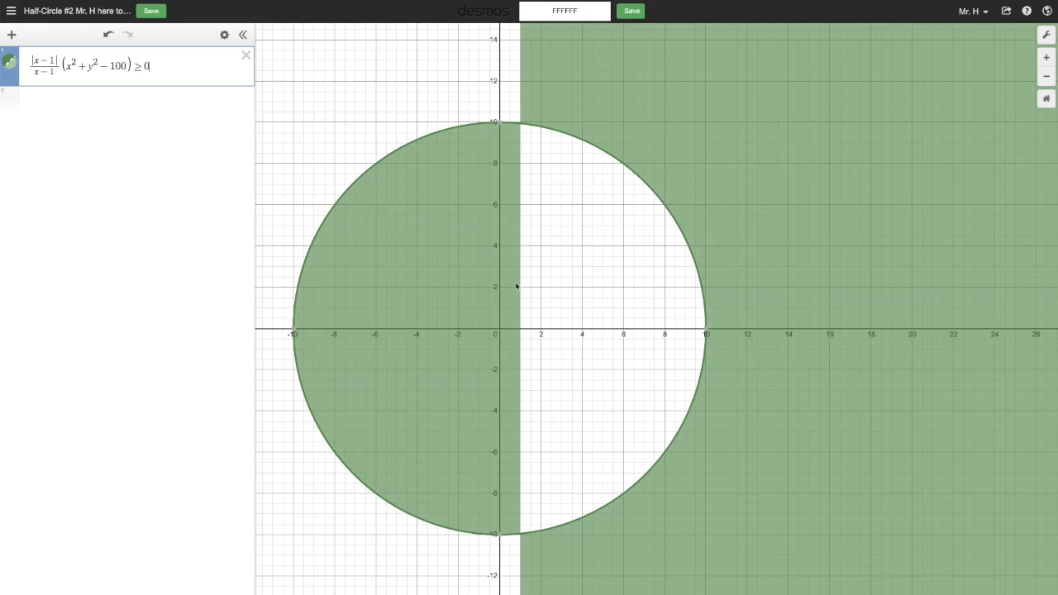
# Step: Change the fraction to |x + 1|/(x + 1) by replacing both minus signs with plus signs
pyautogui.click(48, 61)
pyautogui.press('BackSpace')
pyautogui.write('+')
pyautogui.press('BackSpace')
pyautogui.write('+')
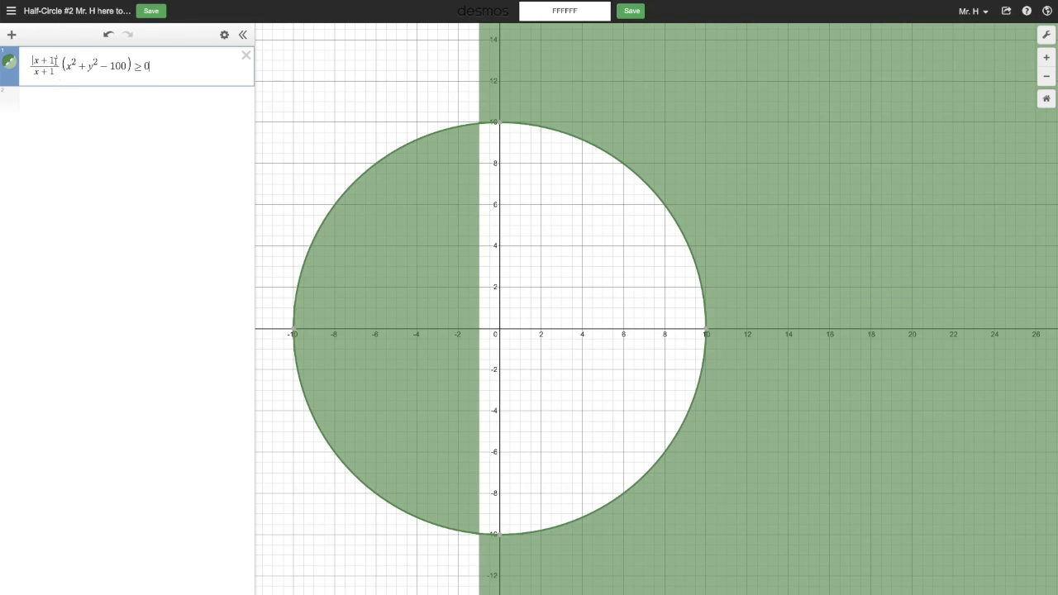
# Step: Try the numerators |x| + 1 and |x + 1| + 1 in the fraction, and restore the numerator to |x + 1|
pyautogui.press('BackSpace')
pyautogui.press('BackSpace')
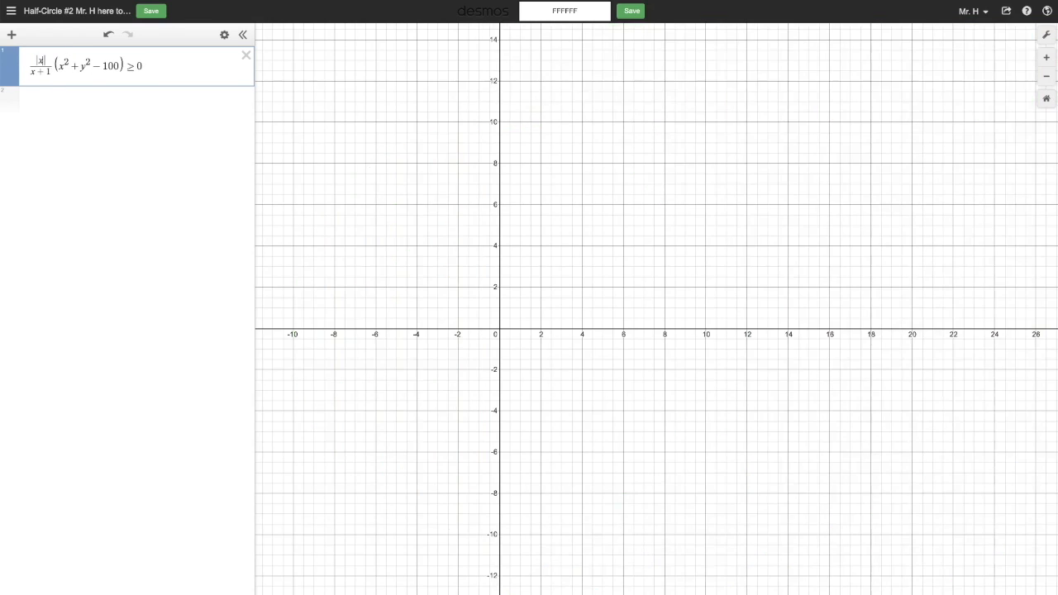
pyautogui.write('+')
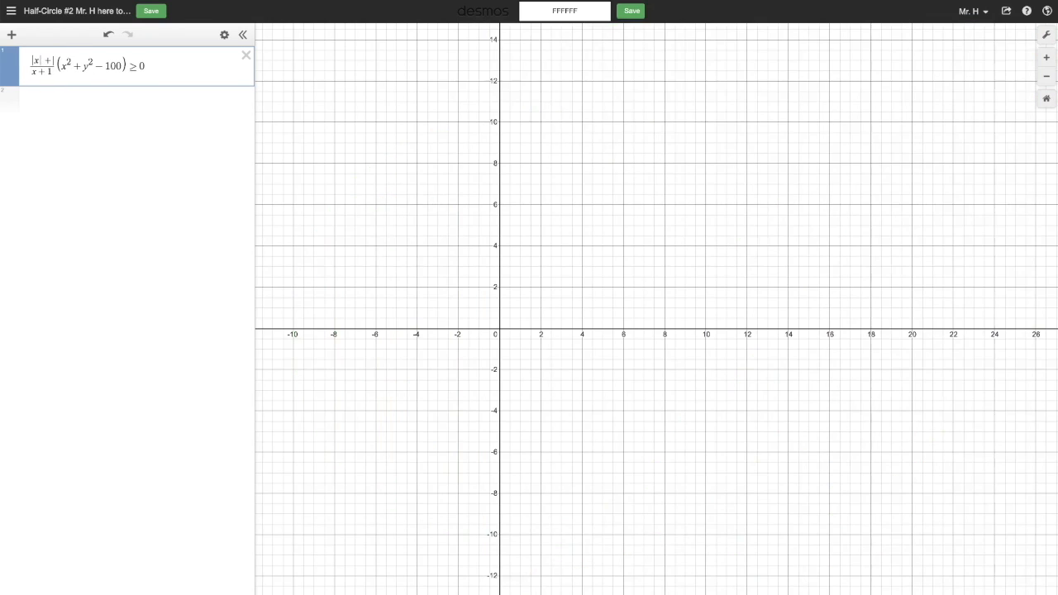
pyautogui.write('1')
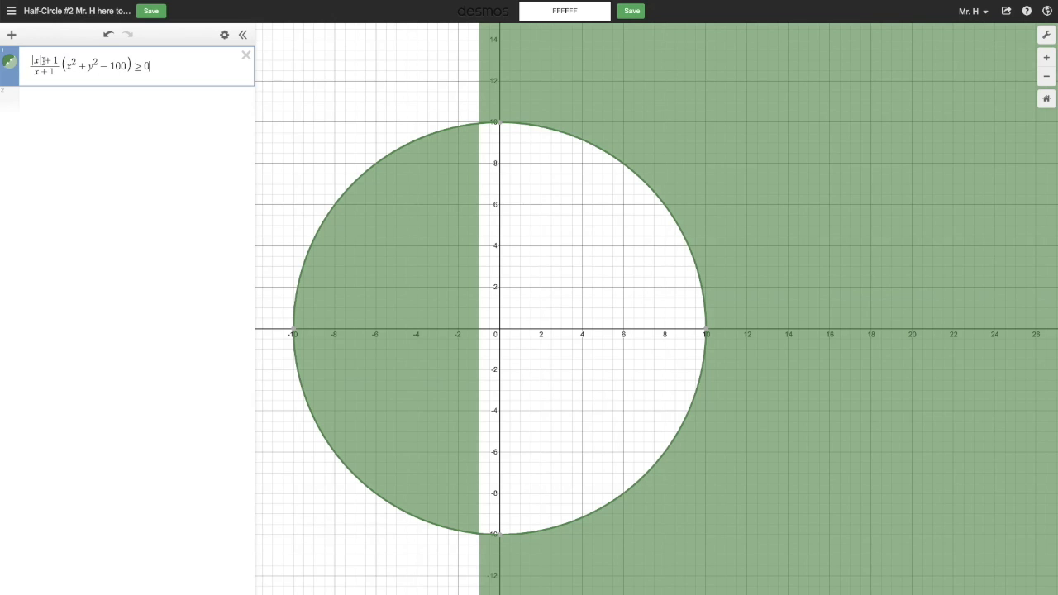
pyautogui.click(42, 60)
pyautogui.write('+1')
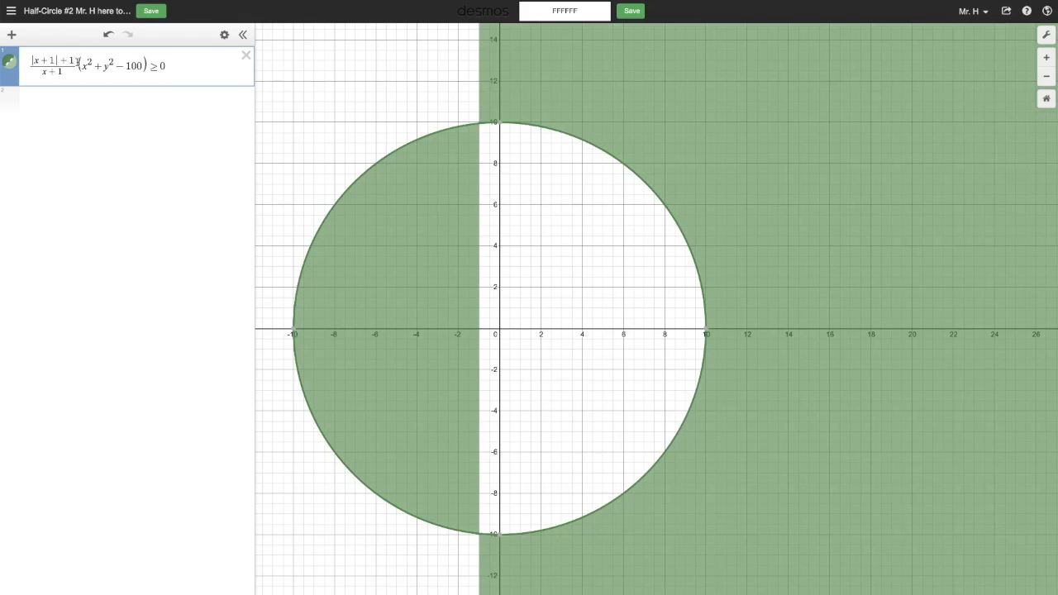
pyautogui.press('BackSpace')
pyautogui.press('BackSpace')
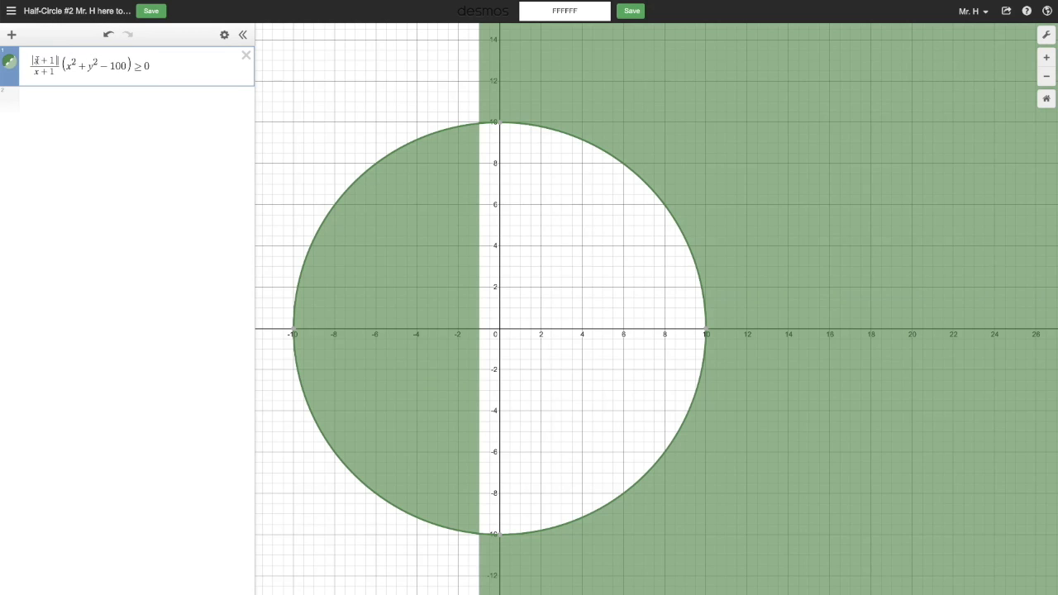
# Step: Insert the factor |x|/x in front of the |x + 1|/(x + 1) fraction
pyautogui.click(27, 67)
pyautogui.write('x')
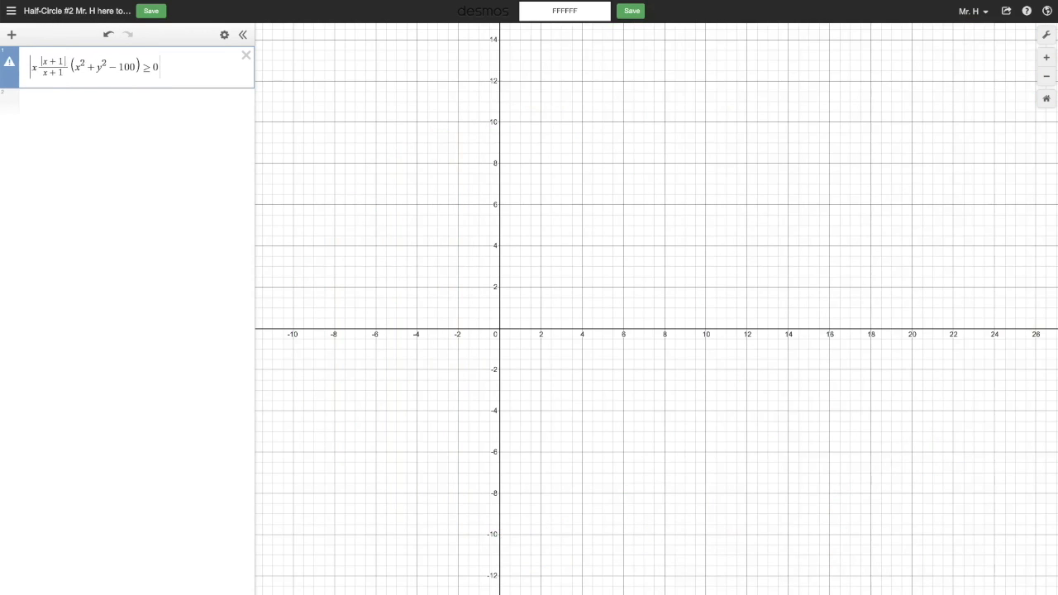
pyautogui.write('|/x')
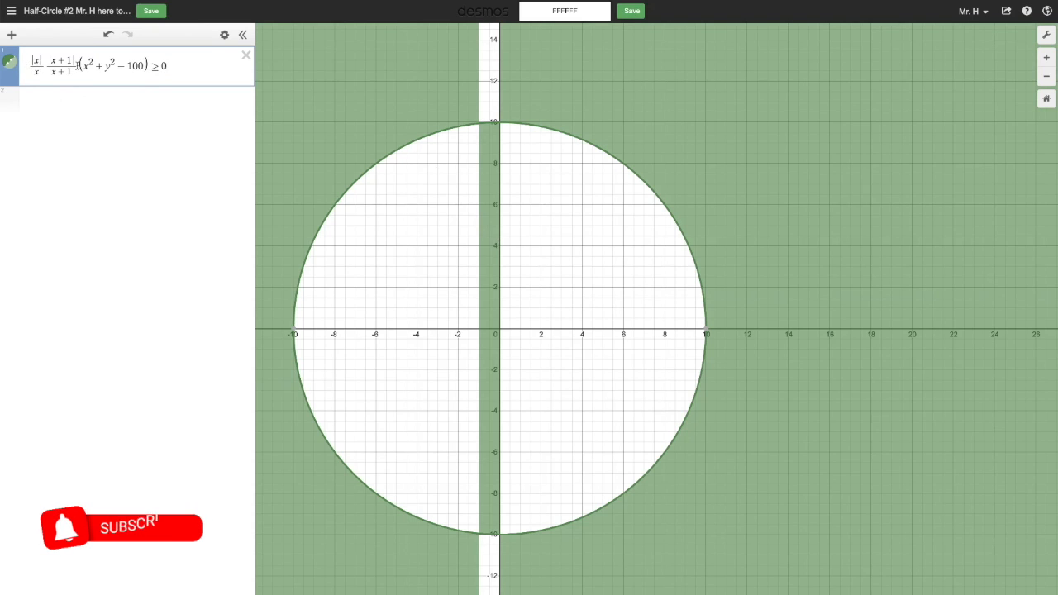
# Step: Try to multiply the inequality by |x + 2|/(x + 2), inserted directly before the parenthesised circle expression
pyautogui.moveTo(79, 66)
pyautogui.mouseDown()
pyautogui.moveTo(95, 51)
pyautogui.moveTo(62, 66)
pyautogui.mouseUp()
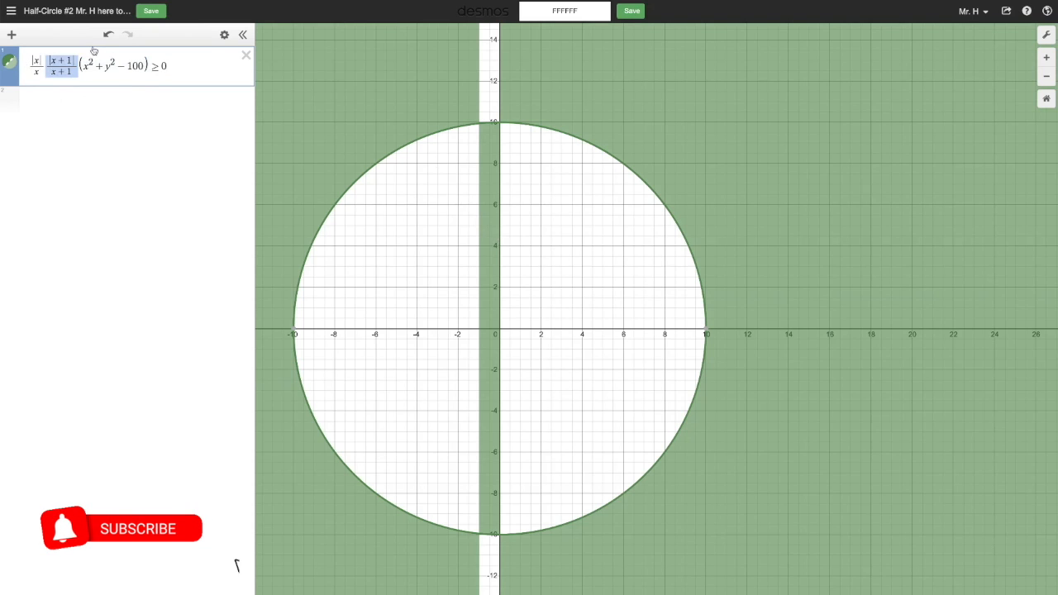
pyautogui.press('Right')
pyautogui.write('|x')
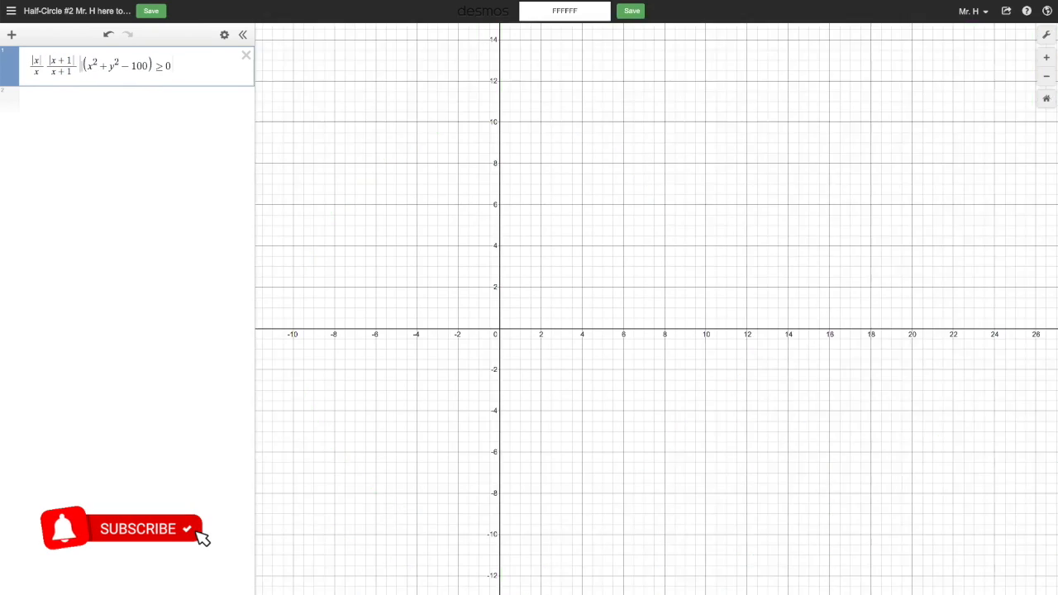
pyautogui.write('+2')
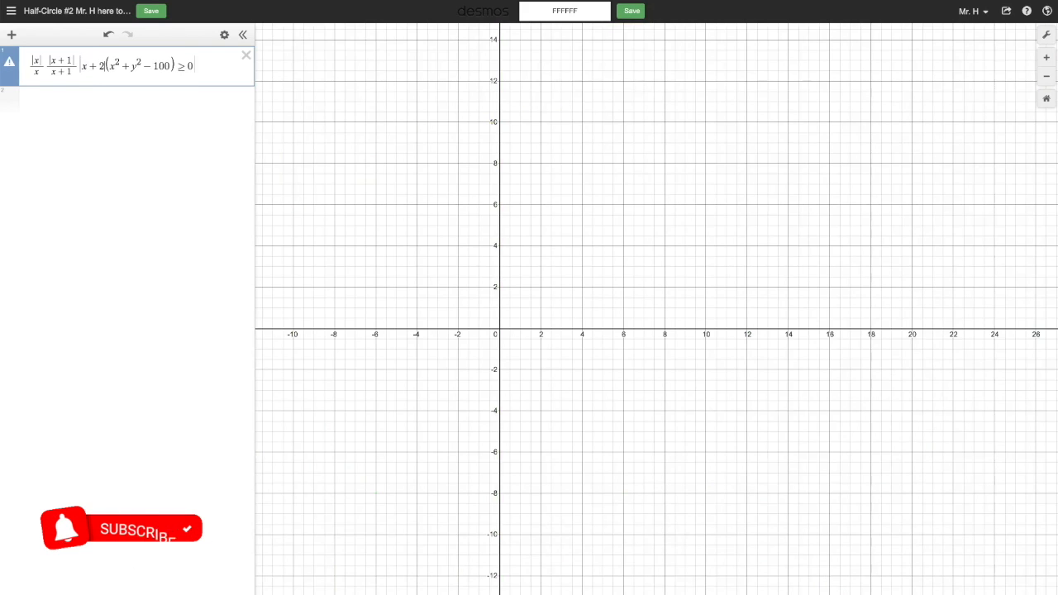
pyautogui.write('|')
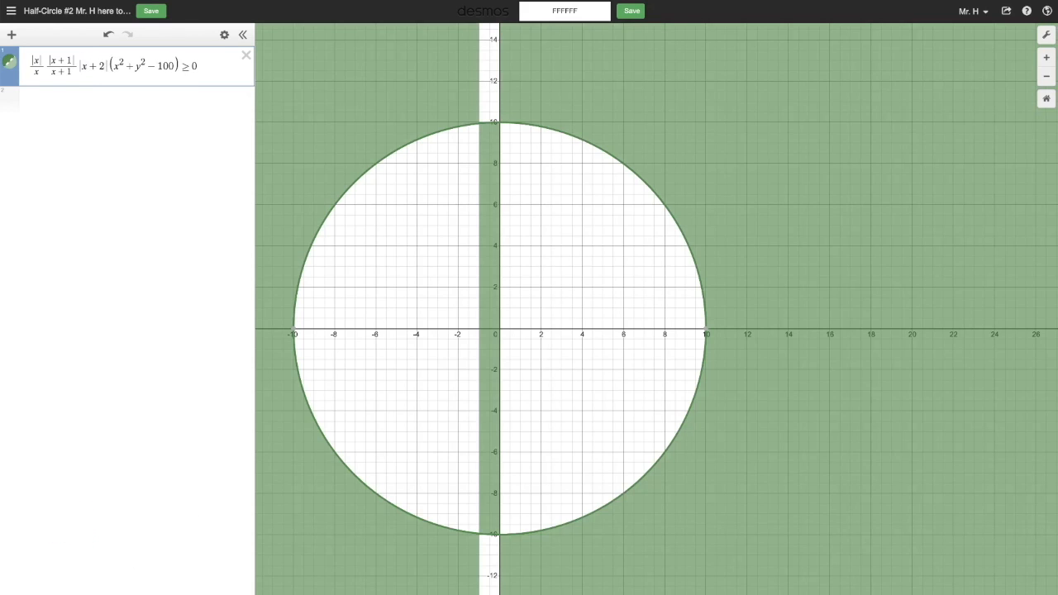
pyautogui.write('/x')
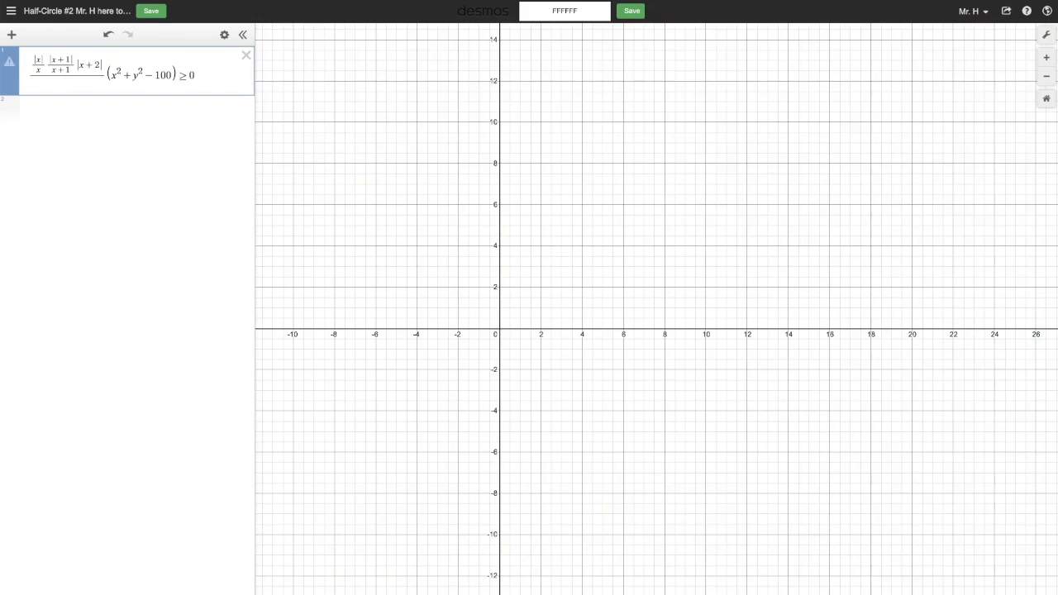
pyautogui.write('+2')
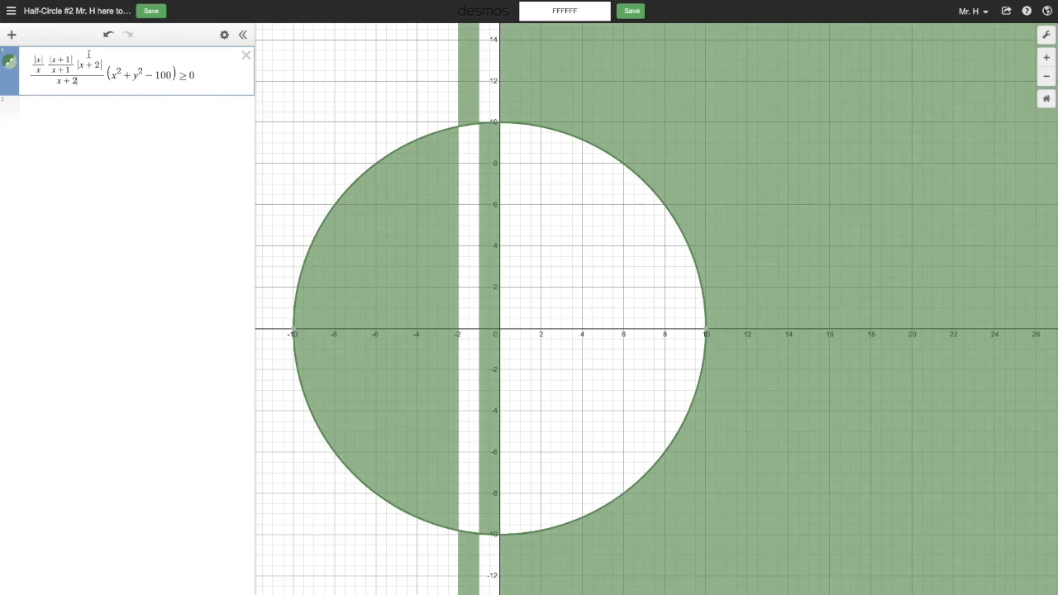
pyautogui.scroll(-3, 488, 321)
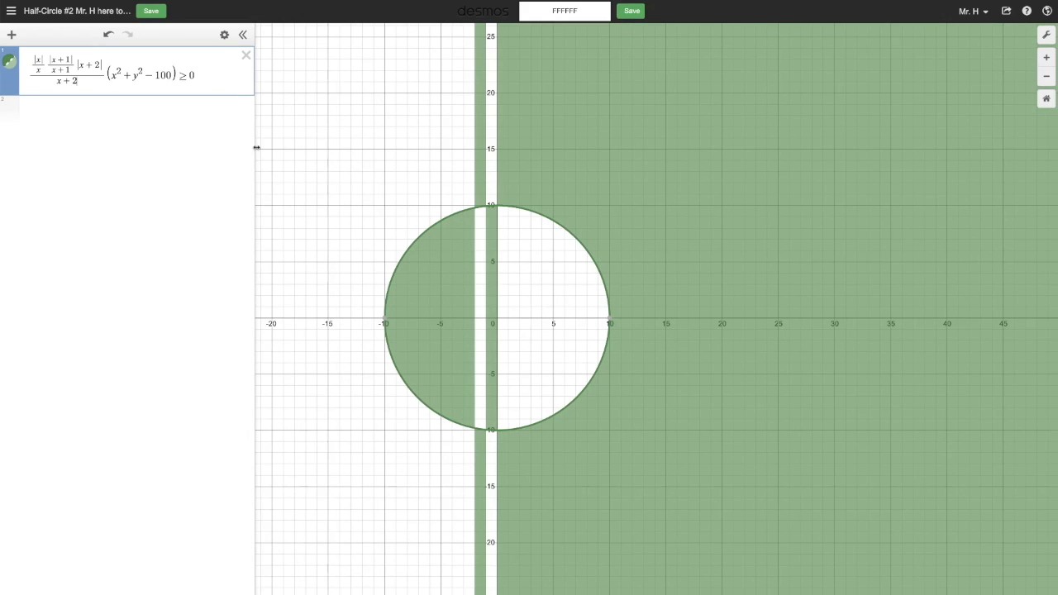
# Step: Remove the x + 2 denominator spanning all the factors, leaving |x + 2| as a plain factor
pyautogui.click(89, 80)
pyautogui.press('BackSpace')
pyautogui.press('BackSpace')
pyautogui.press('BackSpace')
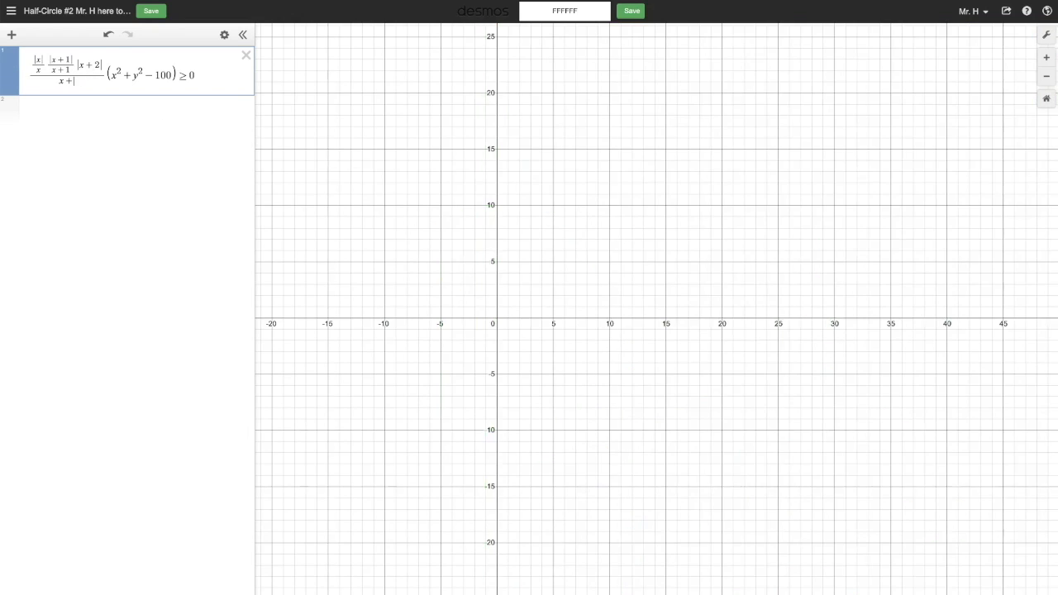
pyautogui.press('BackSpace')
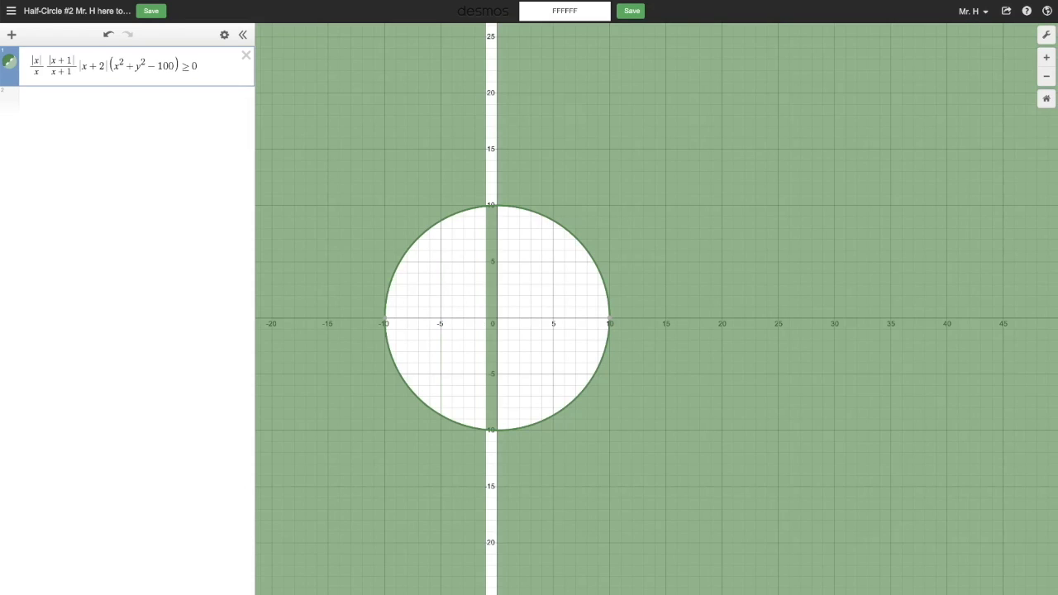
pyautogui.write('/')
pyautogui.press('BackSpace')
pyautogui.press('BackSpace')
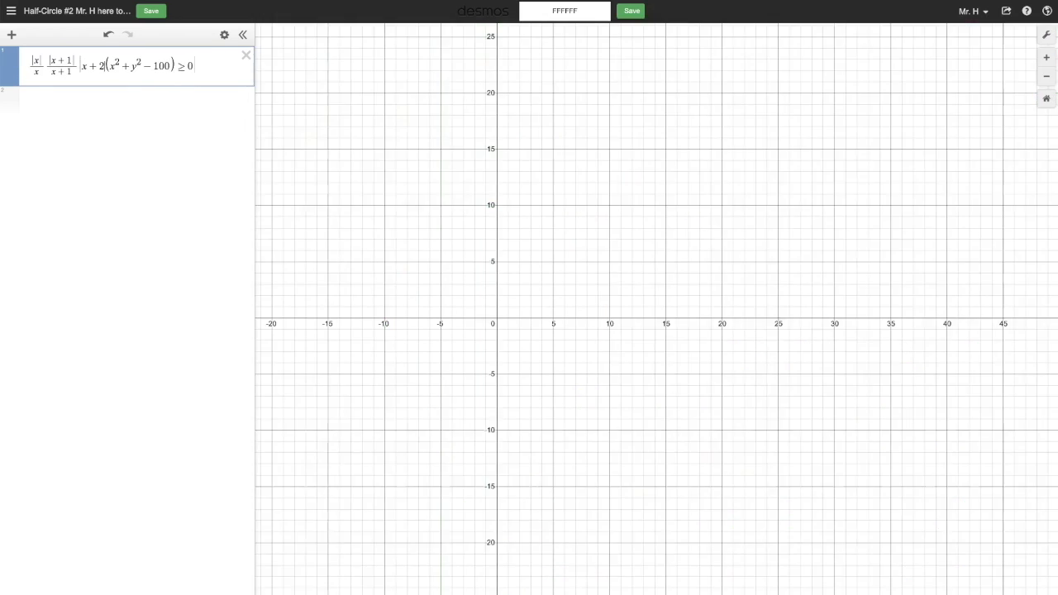
pyautogui.write('|')
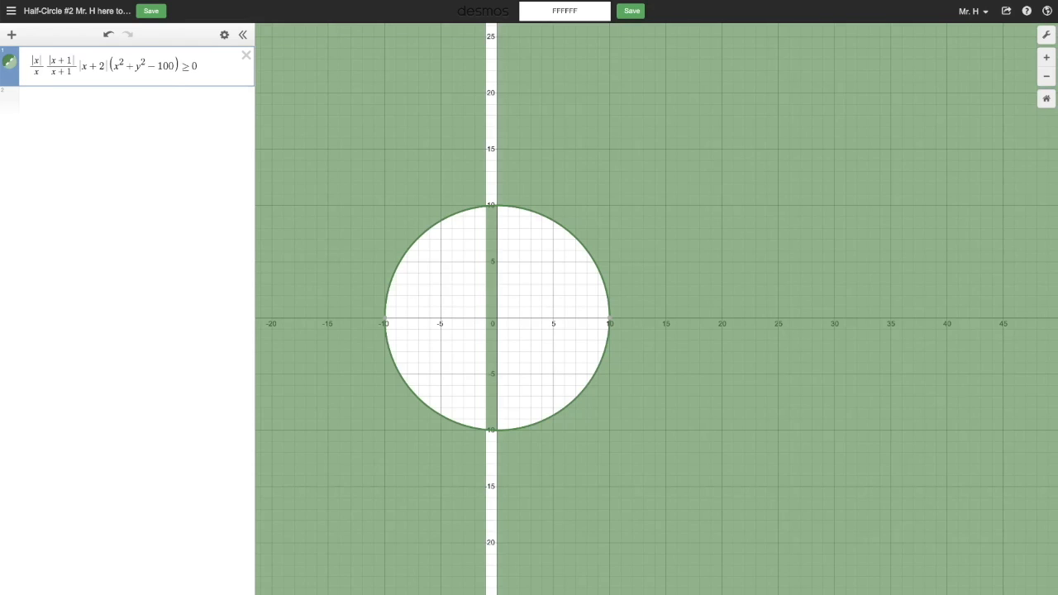
# Step: Try rebuilding the third factor as a fraction, and delete it from in front of the circle expression
pyautogui.write('/')
pyautogui.press('BackSpace')
pyautogui.press('BackSpace')
pyautogui.press('BackSpace')
pyautogui.press('BackSpace')
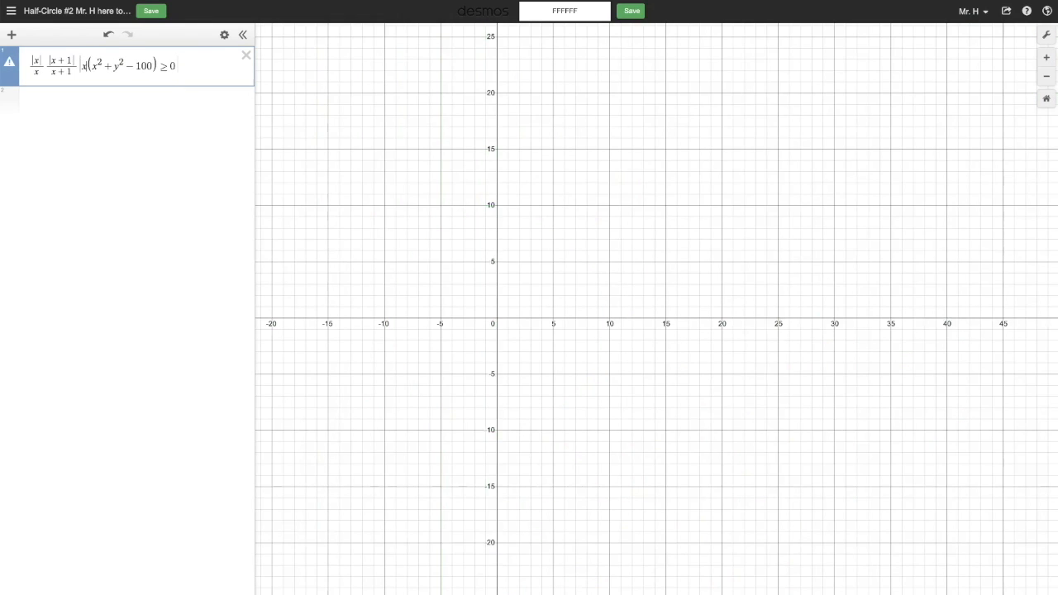
pyautogui.write('/x ')
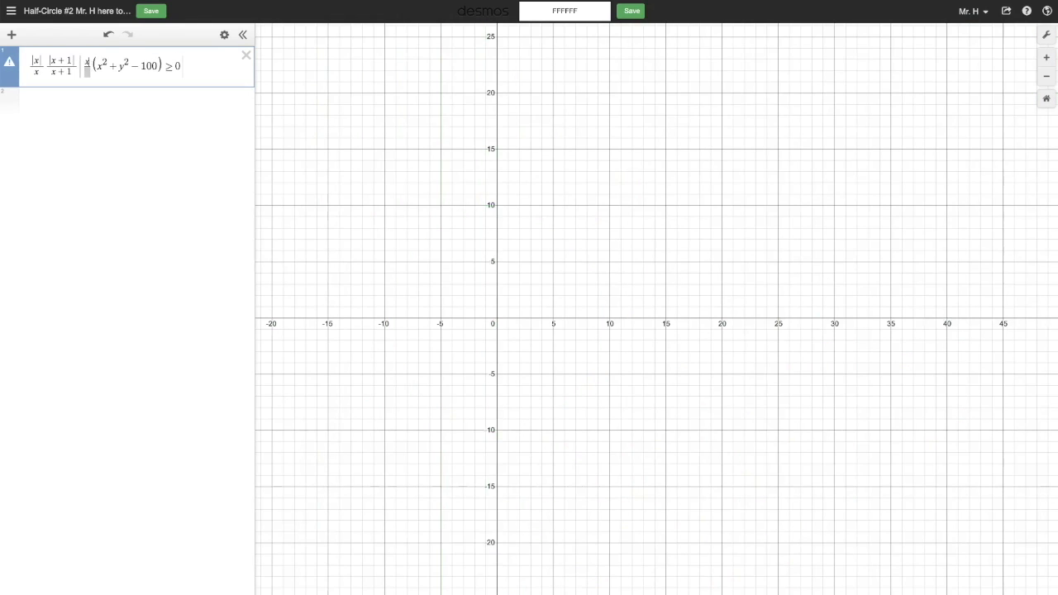
pyautogui.write('|')
pyautogui.press('BackSpace')
pyautogui.press('BackSpace')
pyautogui.press('BackSpace')
pyautogui.press('BackSpace')
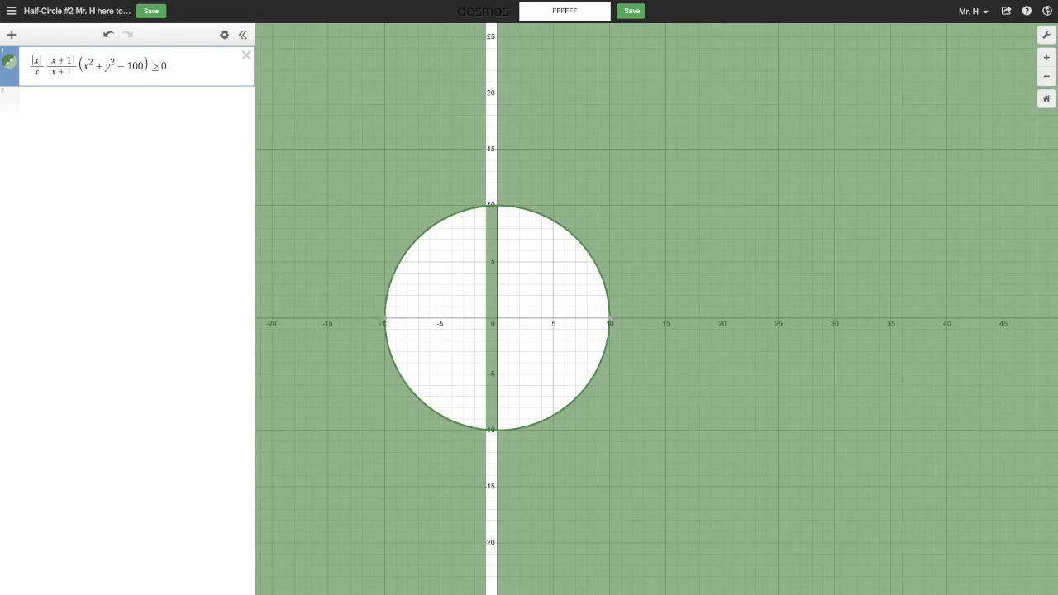
# Step: Duplicate the |x + 1|/(x + 1) fraction directly before the parenthesised circle expression
pyautogui.moveTo(47, 64); pyautogui.dragTo(63, 68)
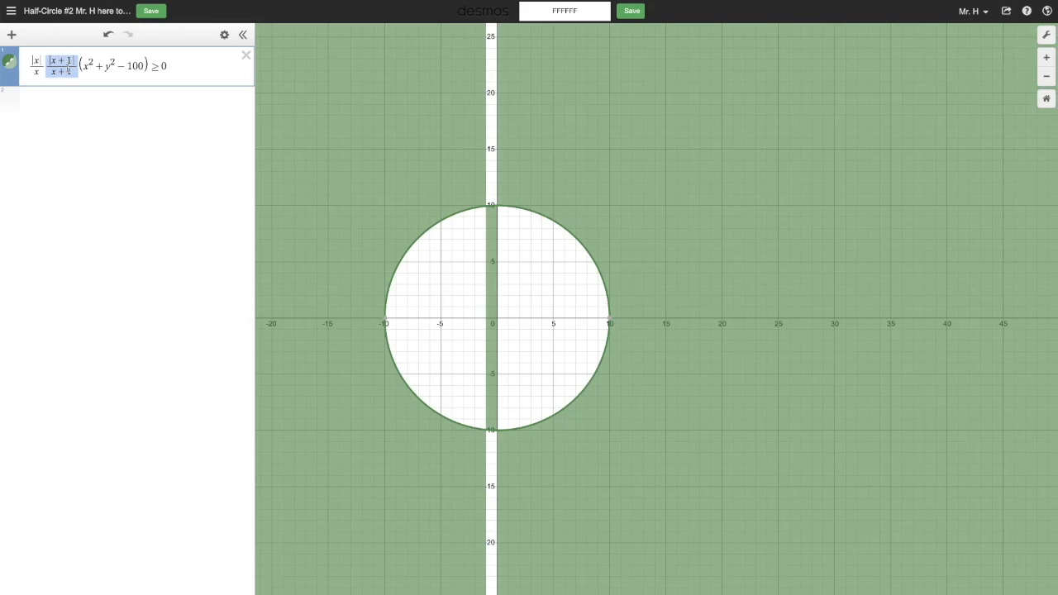
pyautogui.hotkey('ctrl', 'c')
pyautogui.press('Right')
pyautogui.hotkey('ctrl', 'v')
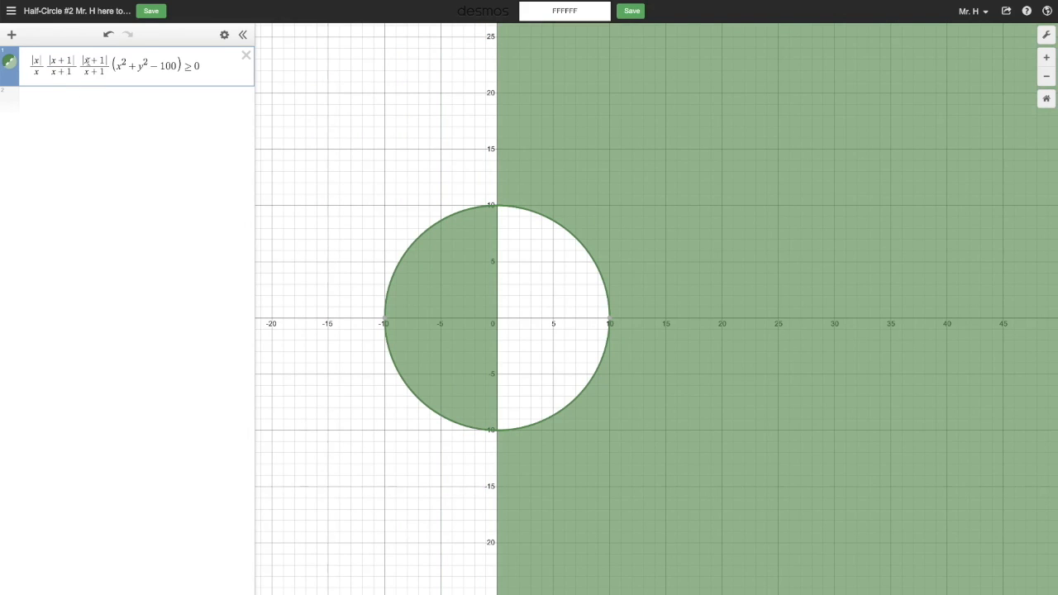
# Step: Change the duplicated fraction to |x + 2|/(x + 2) by setting both constants to 2
pyautogui.click(106, 59)
pyautogui.press('BackSpace')
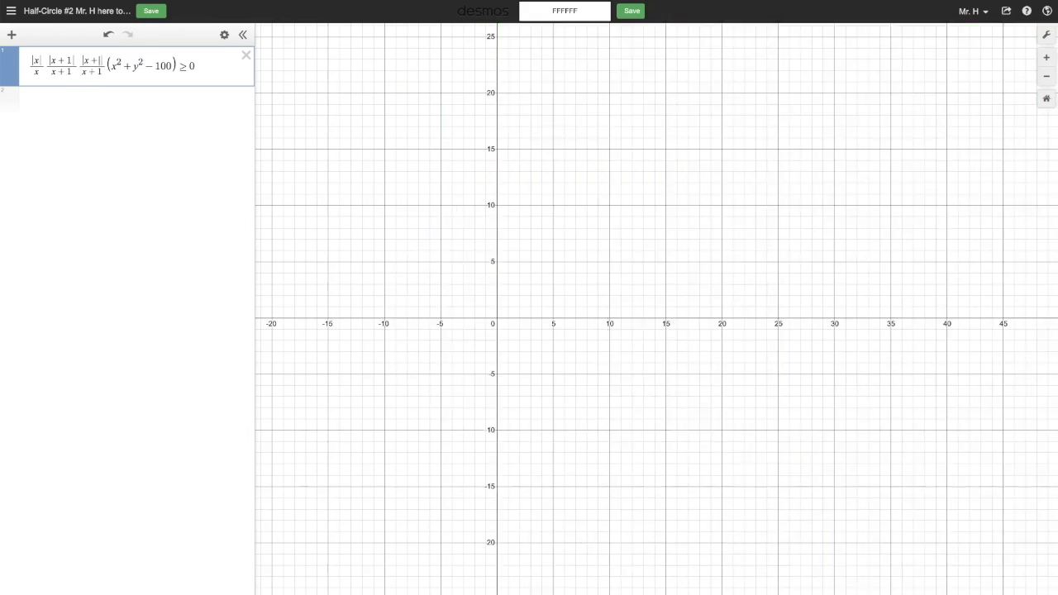
pyautogui.write('2')
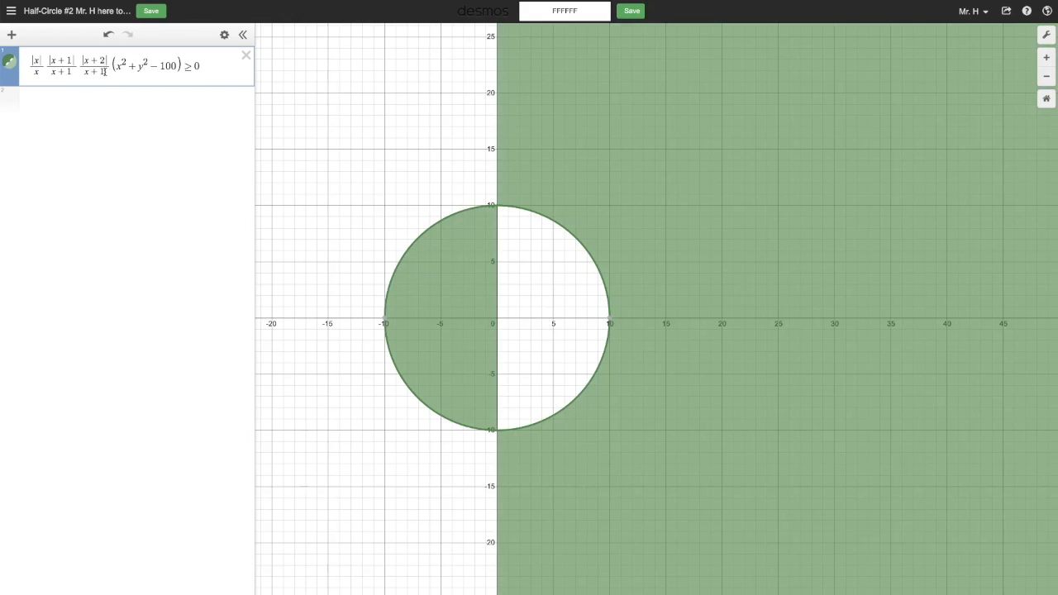
pyautogui.click(104, 72)
pyautogui.press('BackSpace')
pyautogui.write('2')
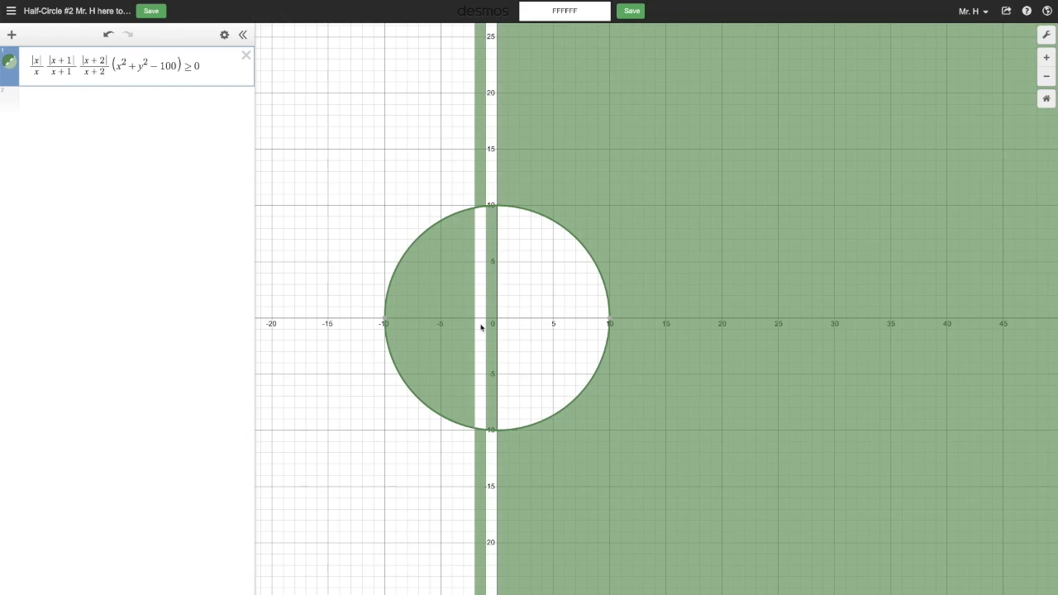
pyautogui.press('Left')
pyautogui.press('Left')
pyautogui.press('Left')
# Step: Insert a product operator running from n = -10 to 10 in the second expression
pyautogui.moveTo(607, 323)
pyautogui.moveTo(382, 322)
pyautogui.click(47, 95)
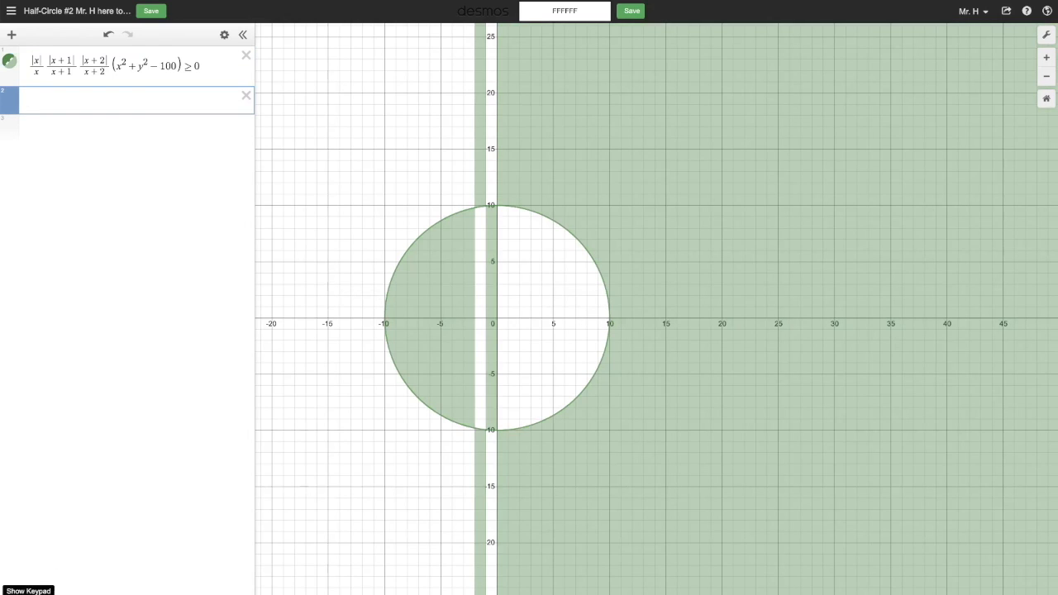
pyautogui.click(28, 591)
pyautogui.click(704, 551)
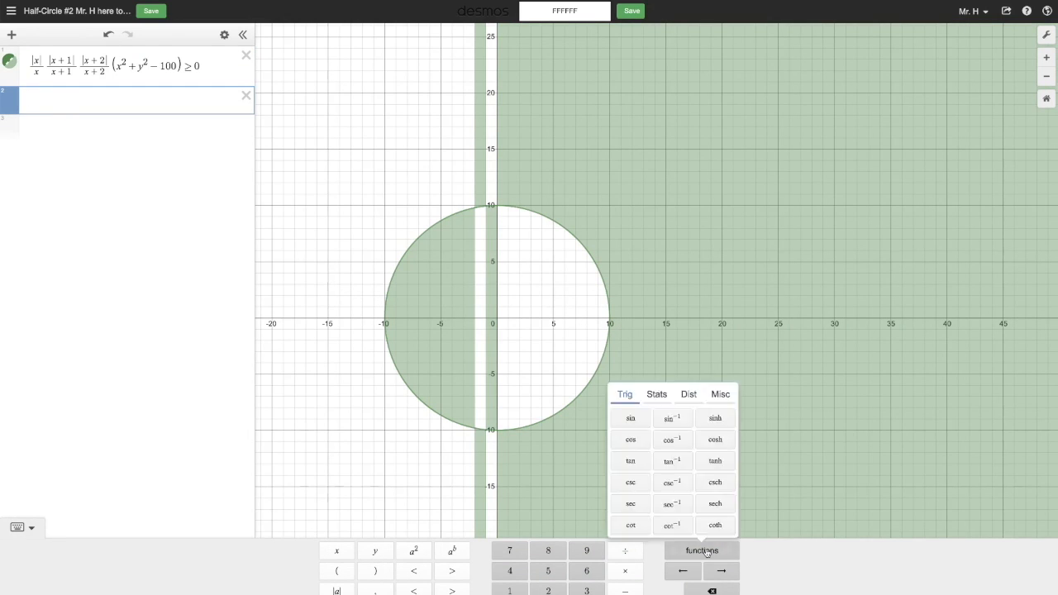
pyautogui.click(722, 396)
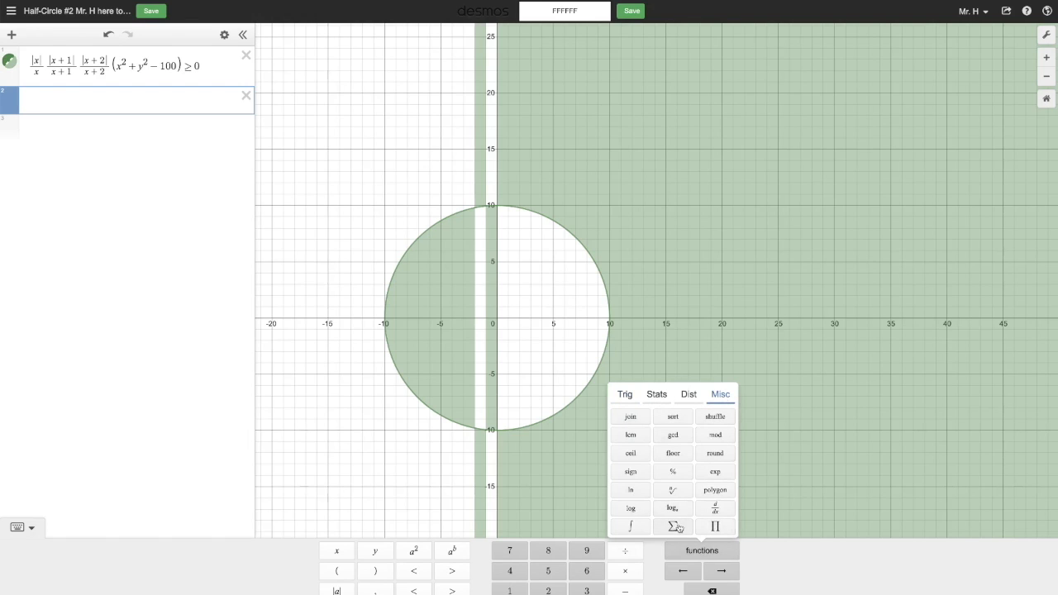
pyautogui.click(715, 528)
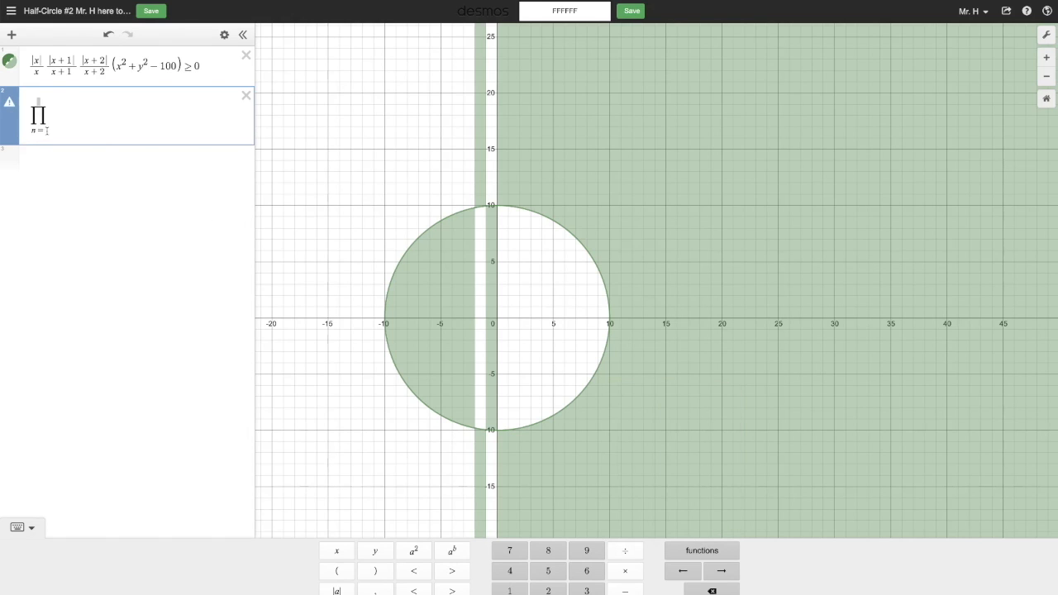
pyautogui.write('-10')
pyautogui.write('10')
pyautogui.press('Right')
# Step: Enter |x + n|/(x + n) as the product's term and hide the second expression's graph
pyautogui.write('|x')
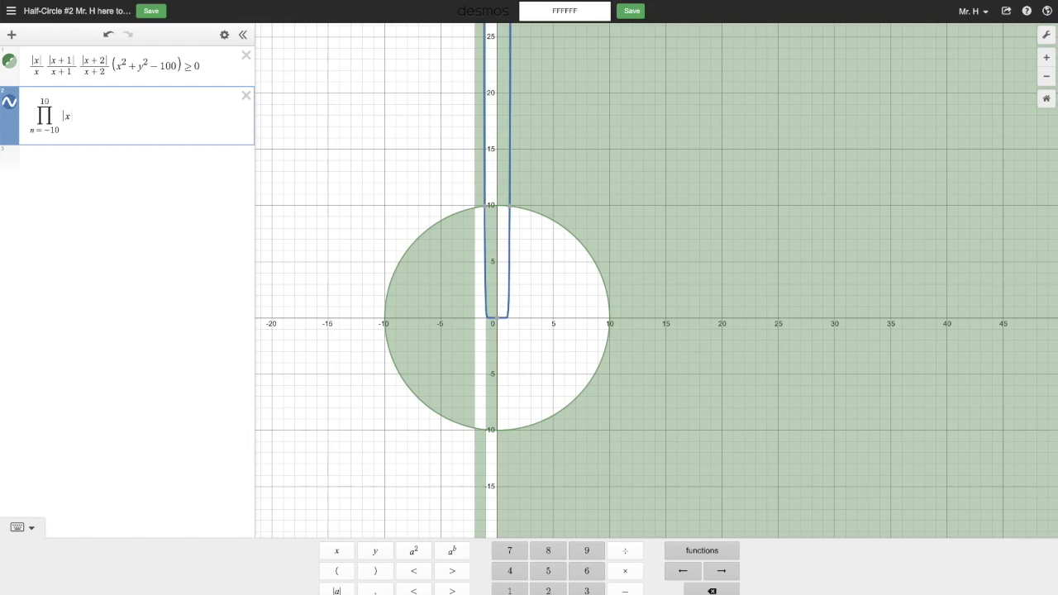
pyautogui.write('+')
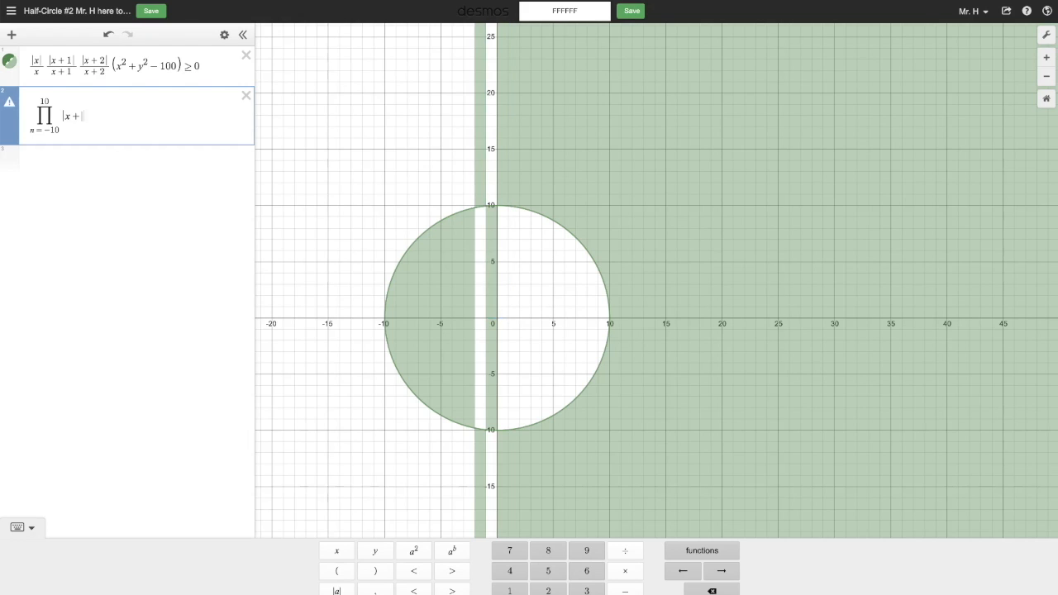
pyautogui.write('n|')
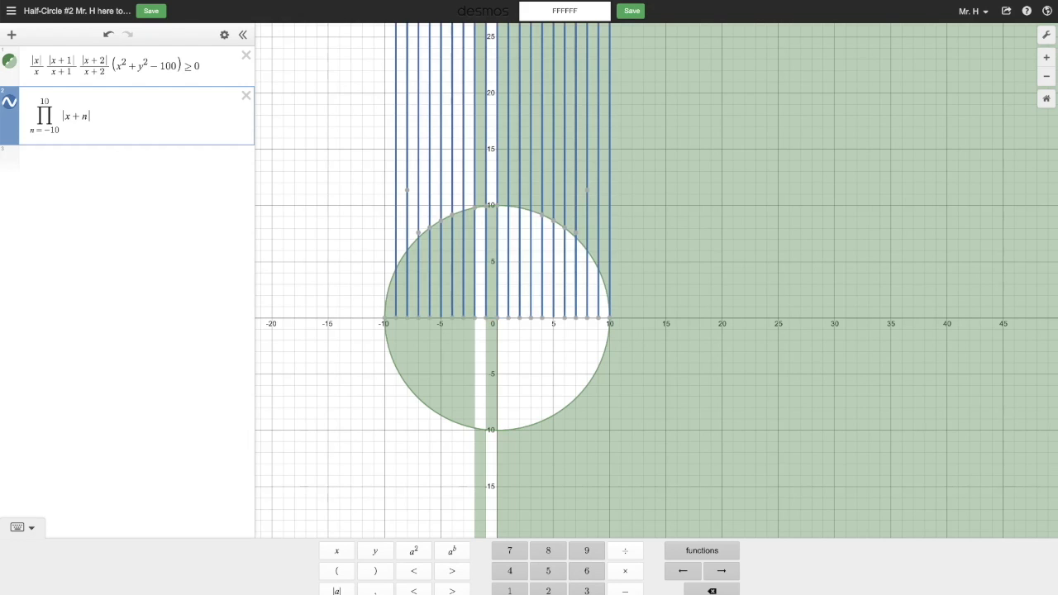
pyautogui.write('/')
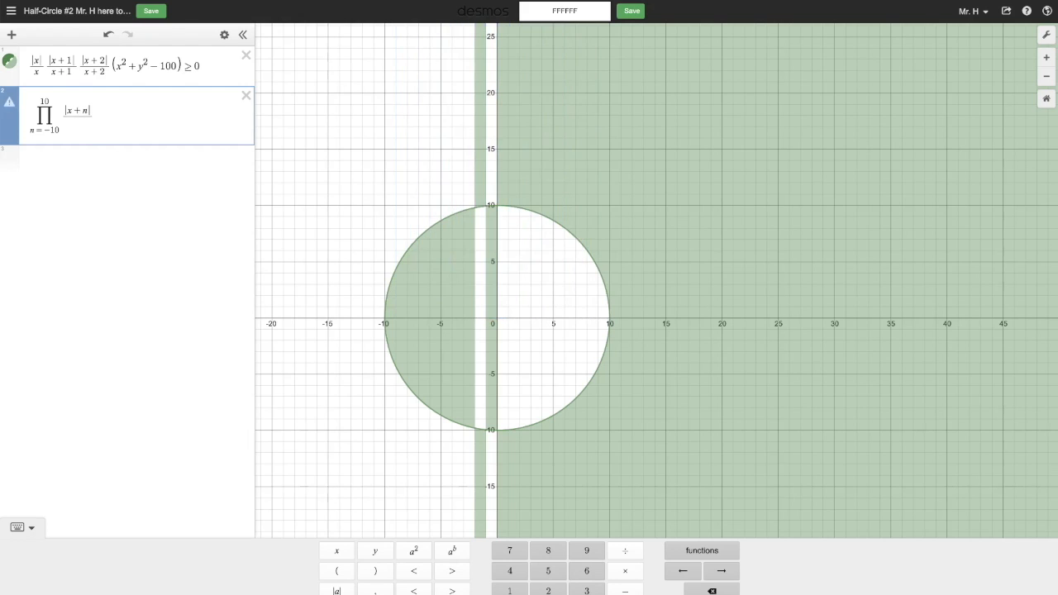
pyautogui.write('(x')
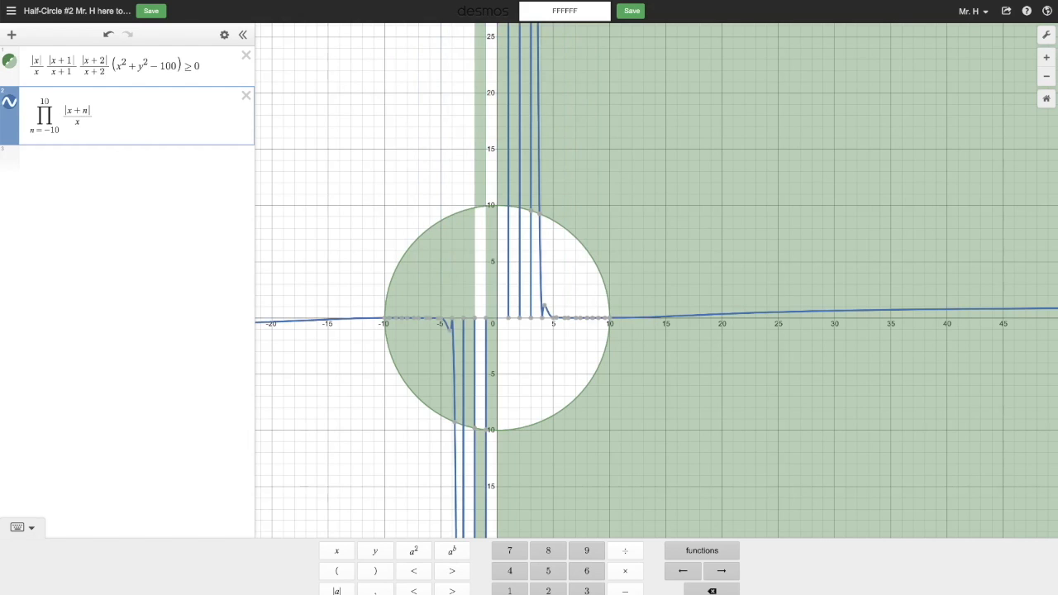
pyautogui.write('+n')
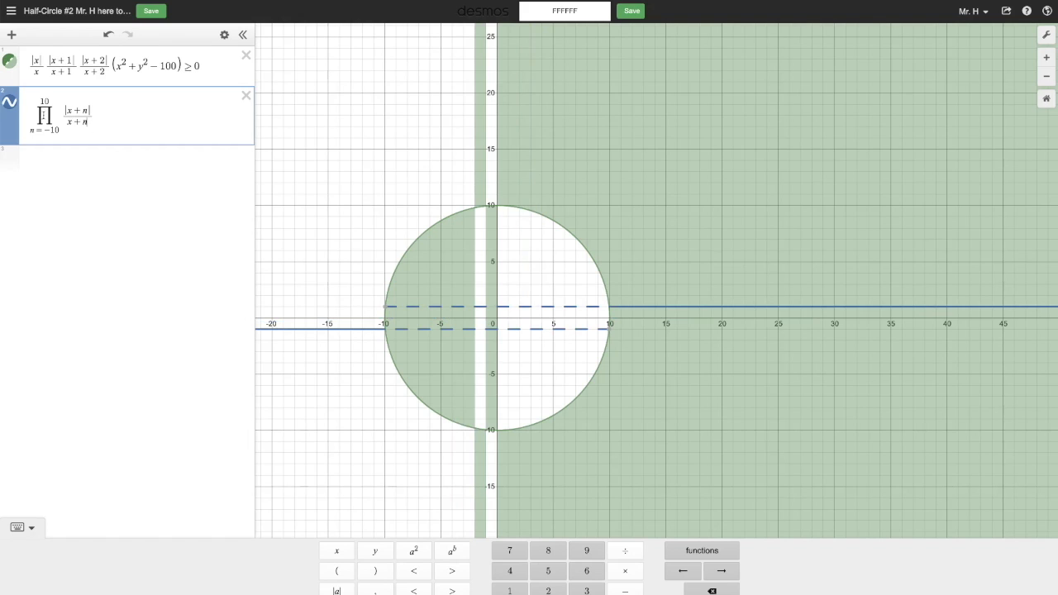
pyautogui.click(9, 102)
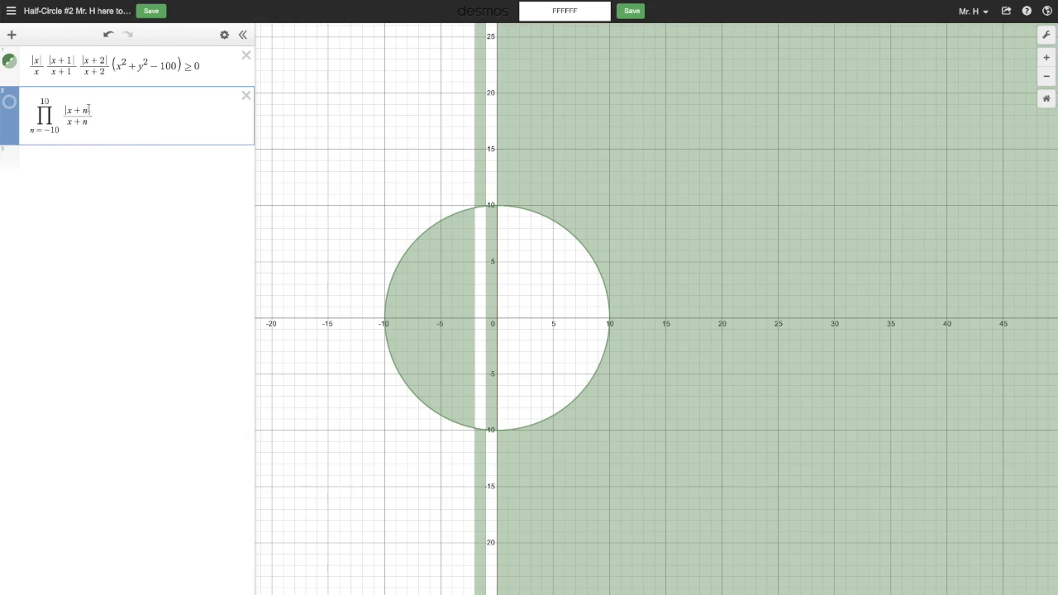
# Step: Insert the factor (x² + y² − 100), copied from the first expression, in front of the product
pyautogui.click(33, 116)
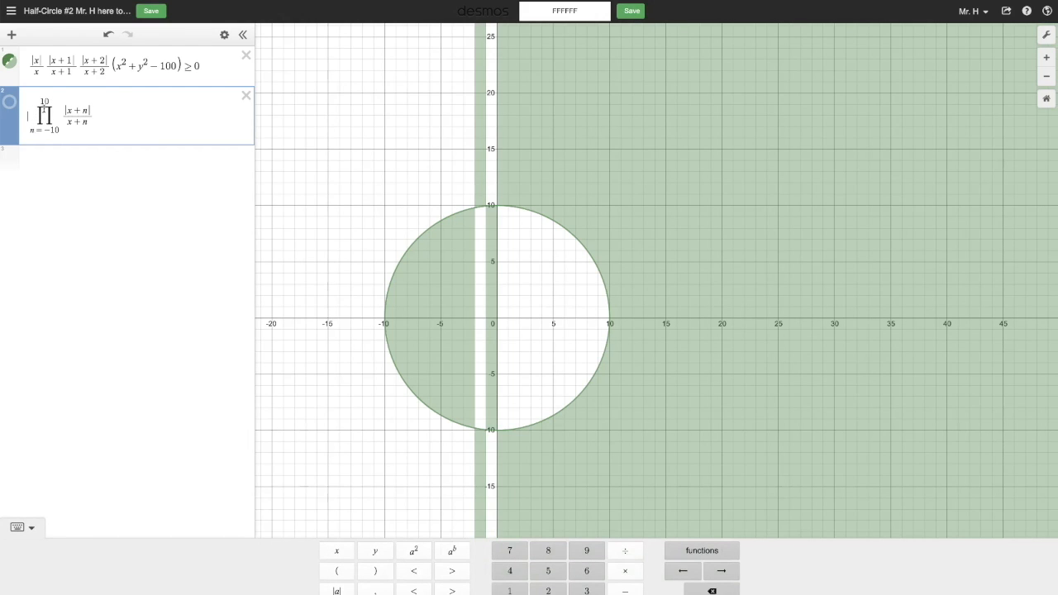
pyautogui.write('(')
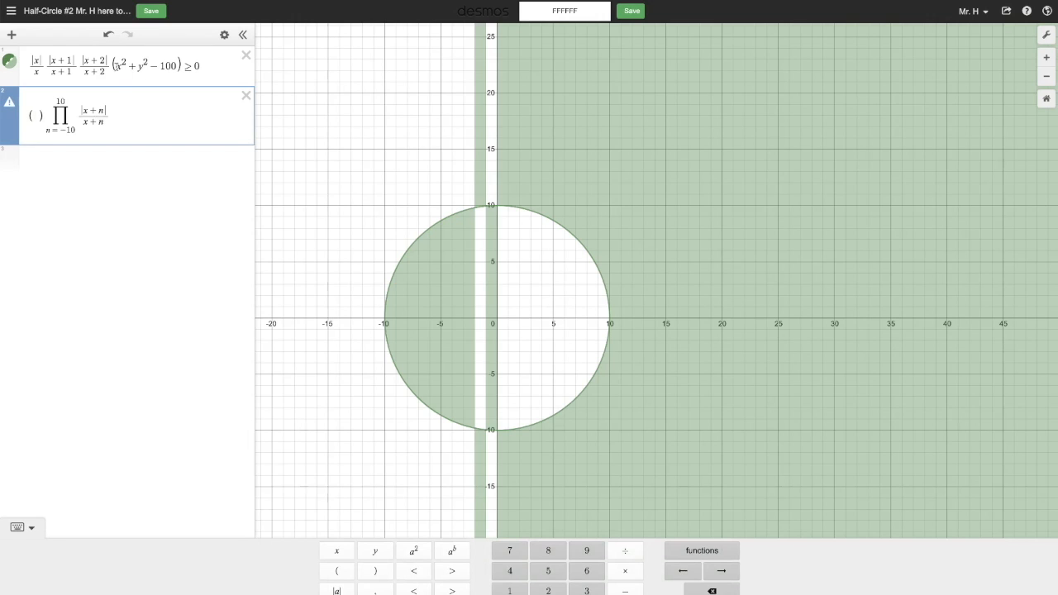
pyautogui.moveTo(116, 66); pyautogui.dragTo(177, 66)
pyautogui.hotkey('ctrl', 'c')
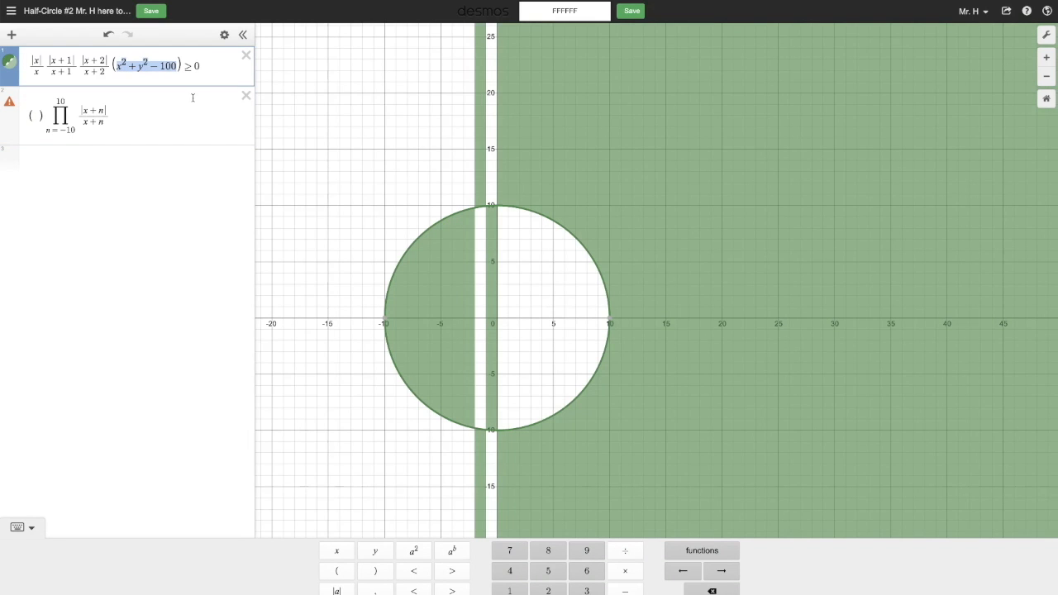
pyautogui.click(35, 116)
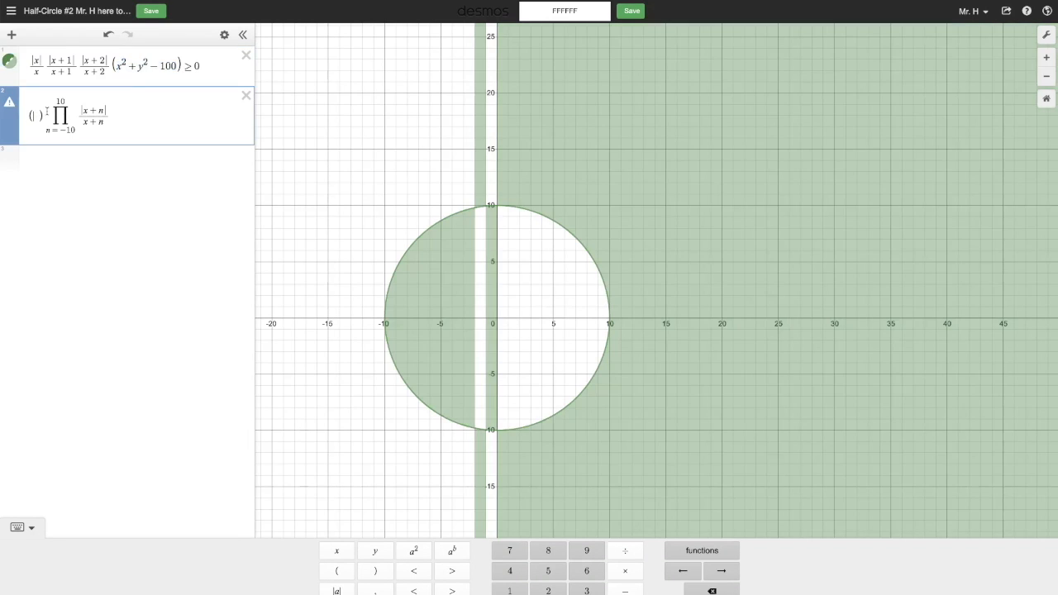
pyautogui.hotkey('ctrl', 'v')
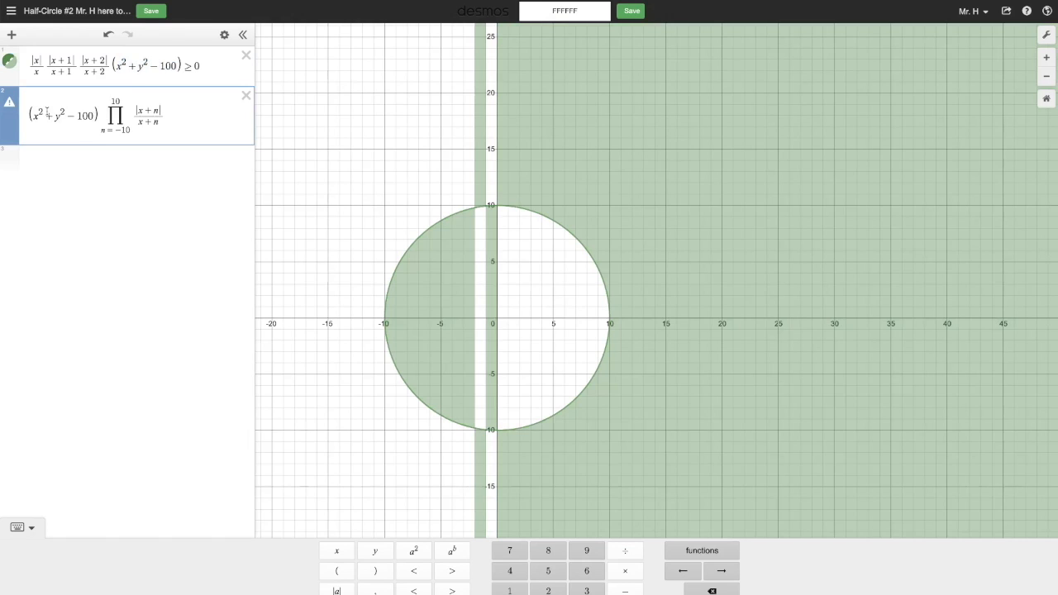
# Step: Enclose the product in parentheses and complete the second expression as an inequality with ≥ 0
pyautogui.moveTo(10, 105)
pyautogui.write(')')
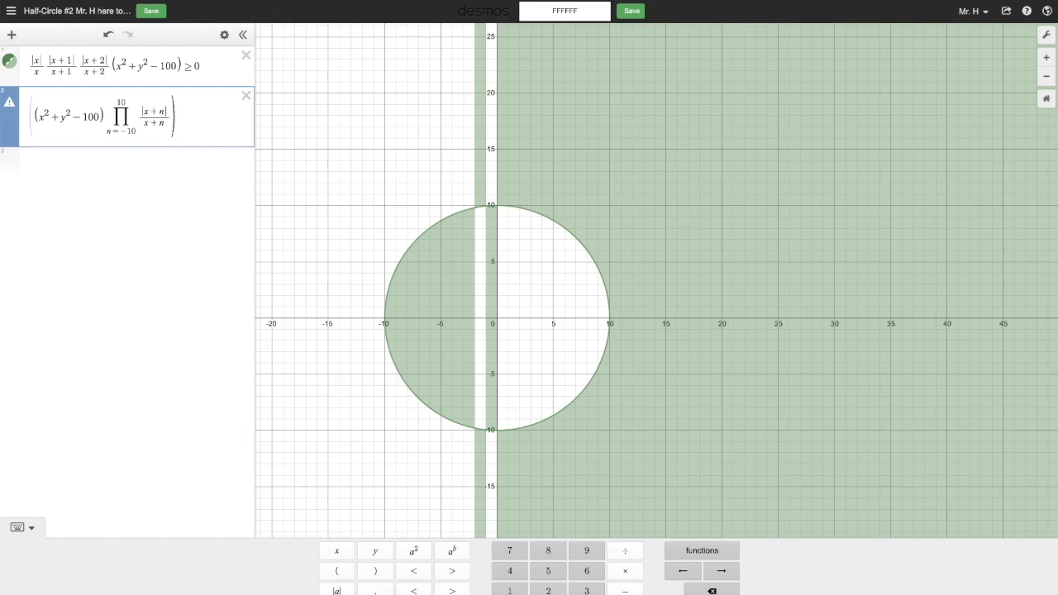
pyautogui.click(105, 112)
pyautogui.write('(')
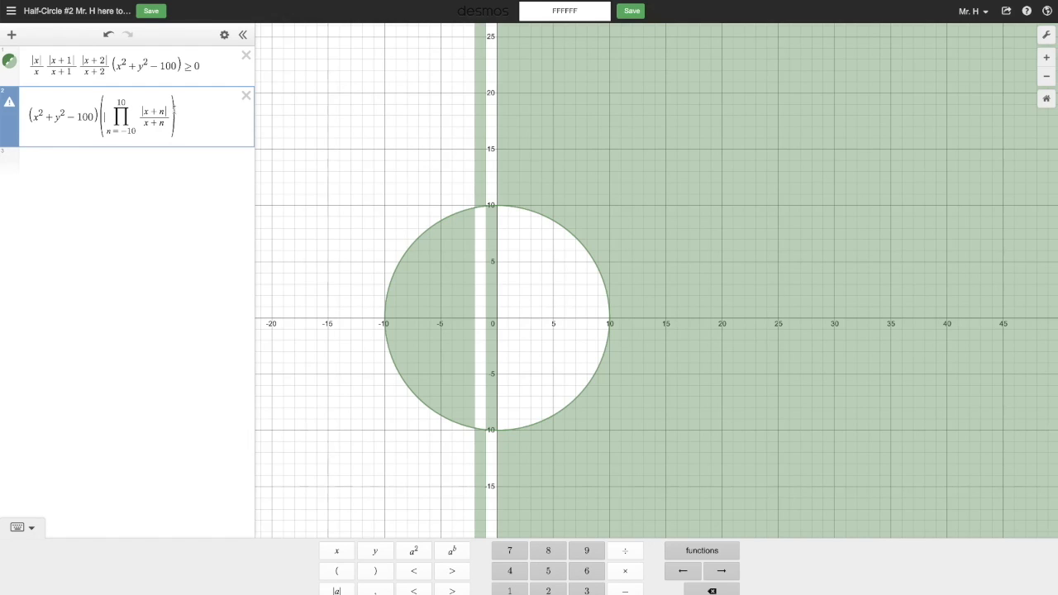
pyautogui.click(186, 116)
pyautogui.write('0')
# Step: Delete the original three-fraction inequality and show the graph of the product inequality
pyautogui.click(245, 58)
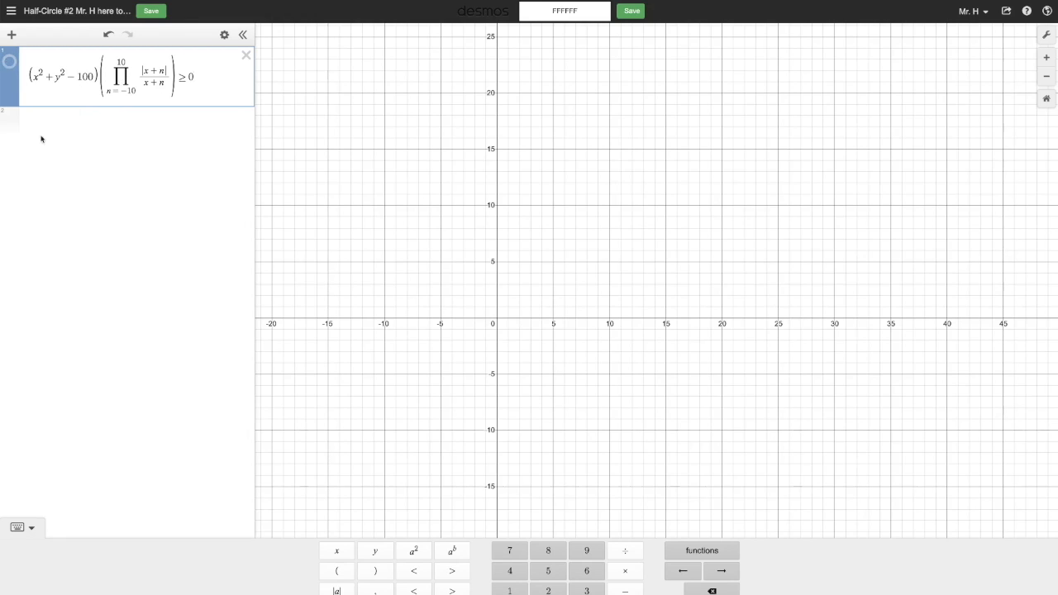
pyautogui.click(9, 63)
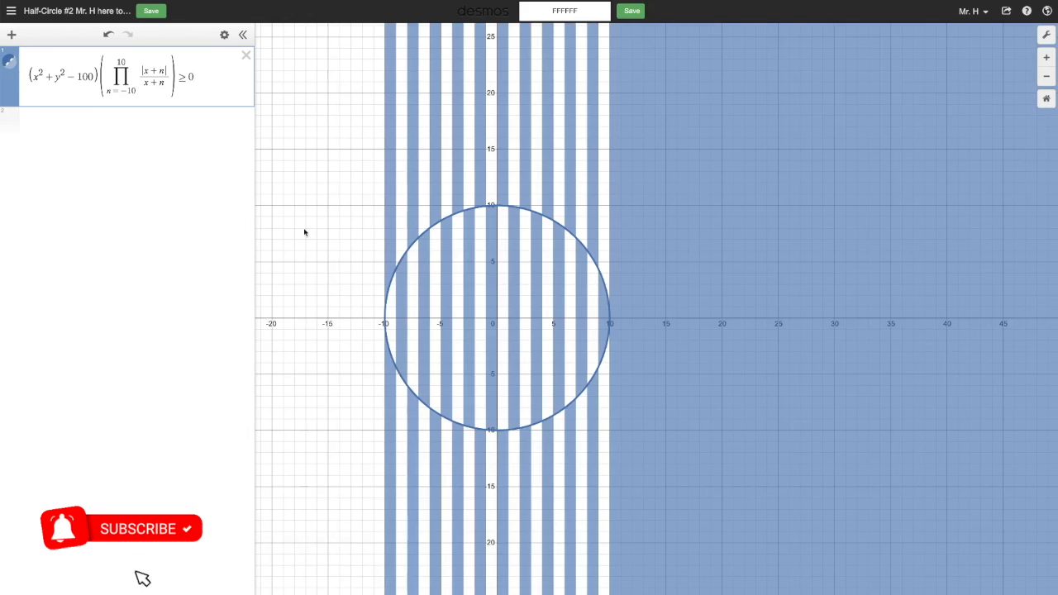
pyautogui.moveTo(349, 265); pyautogui.dragTo(309, 258)
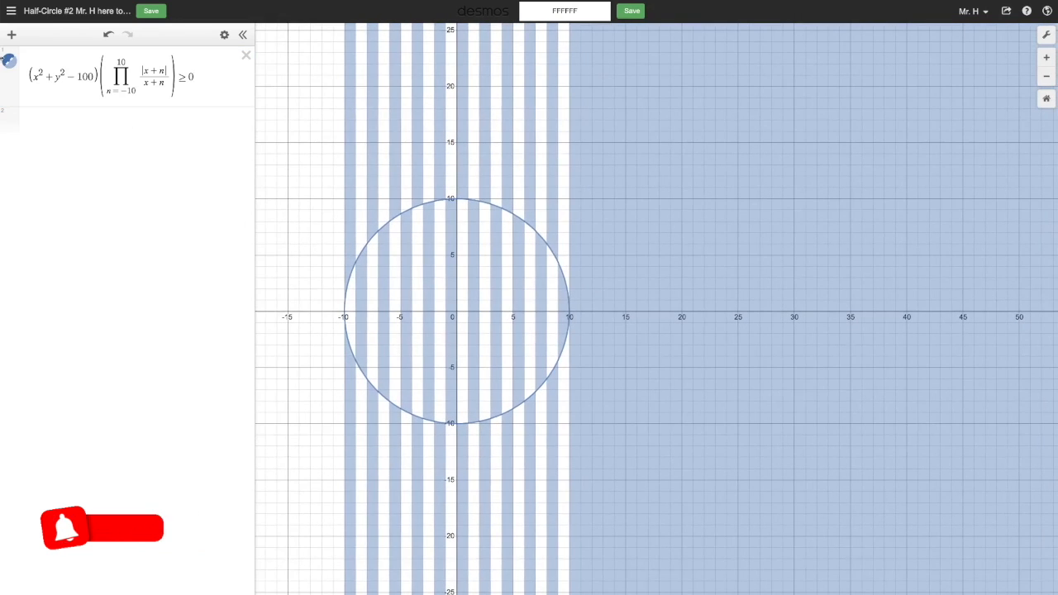
# Step: Change the product inequality's graph color to green
pyautogui.click(10, 63)
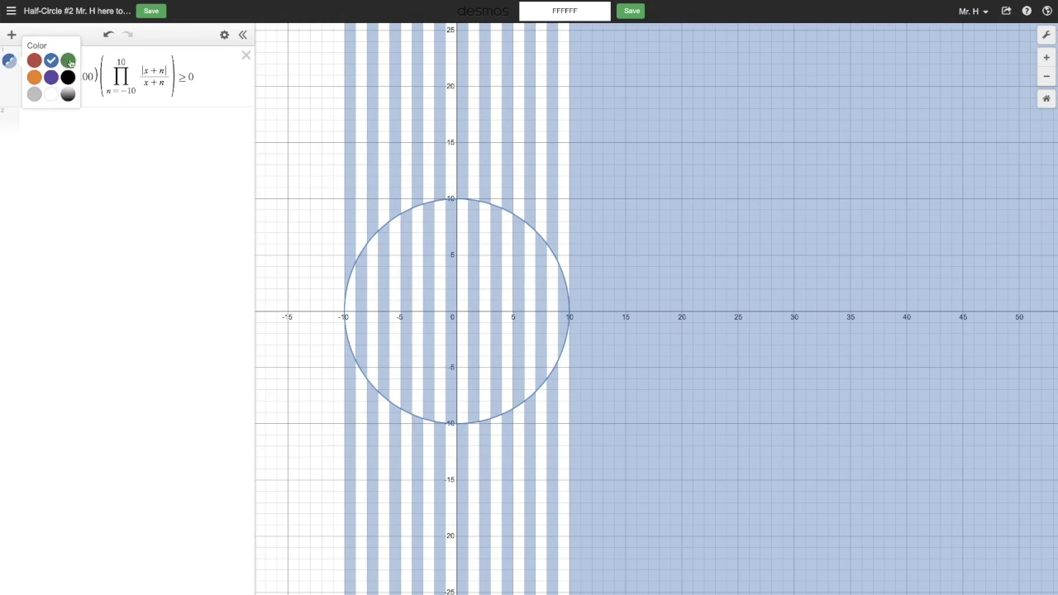
pyautogui.click(68, 61)
pyautogui.click(322, 226)
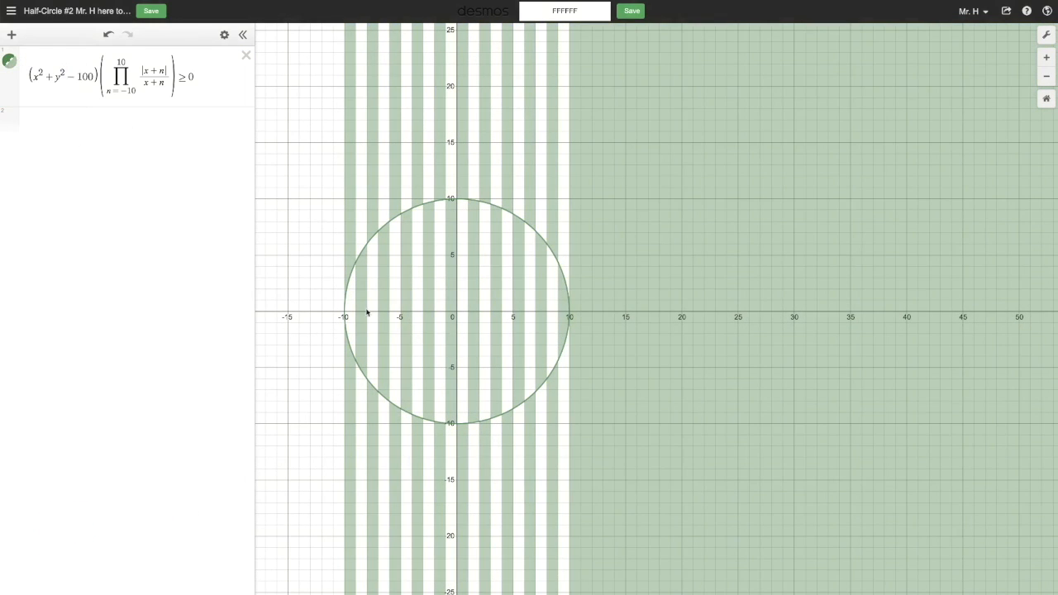
pyautogui.scroll(-2, 368, 313)
pyautogui.scroll(5, 368, 313)
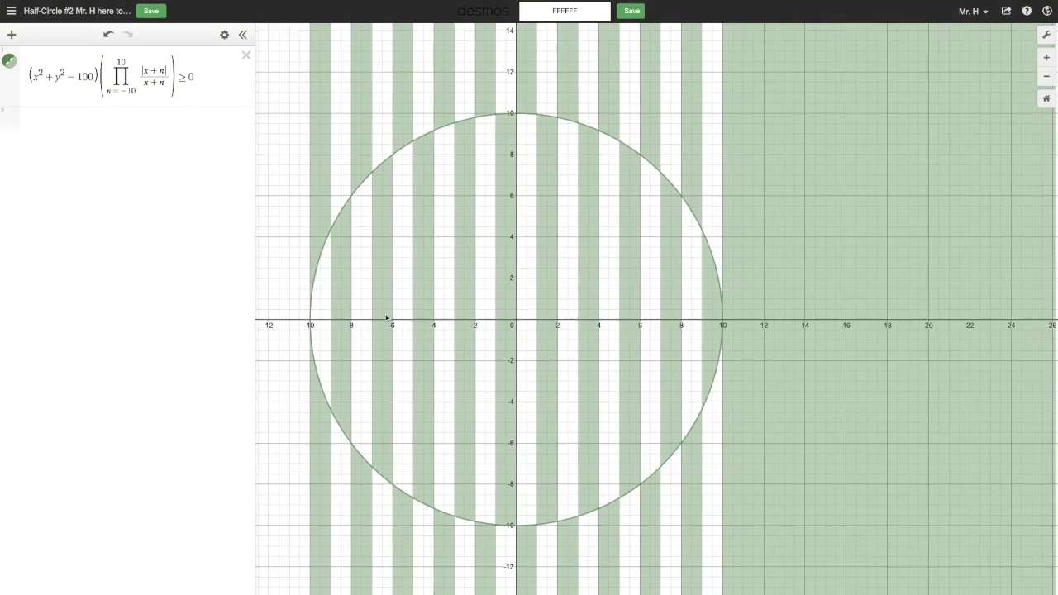